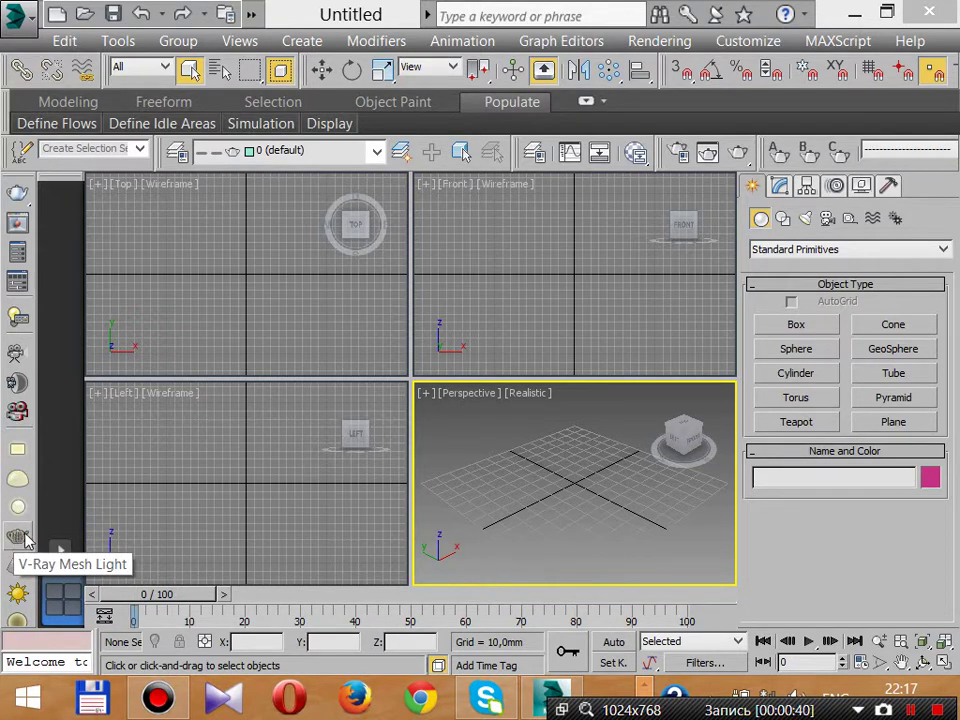
Step: Examine the V-Ray light category and the type options offered for VRayLight
click(805, 218)
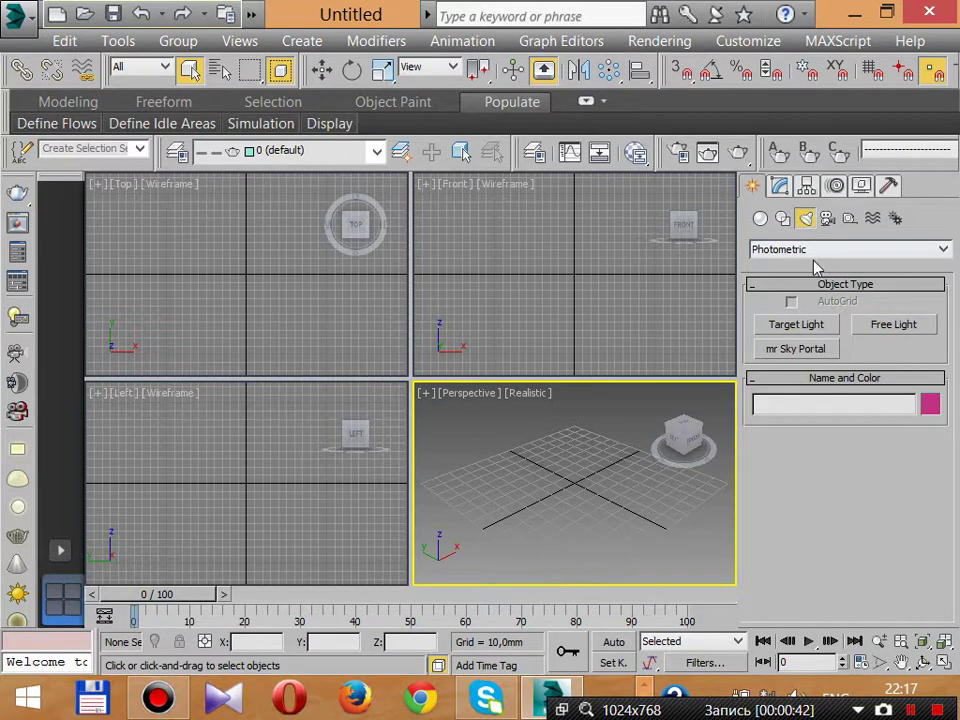
click(812, 250)
click(810, 293)
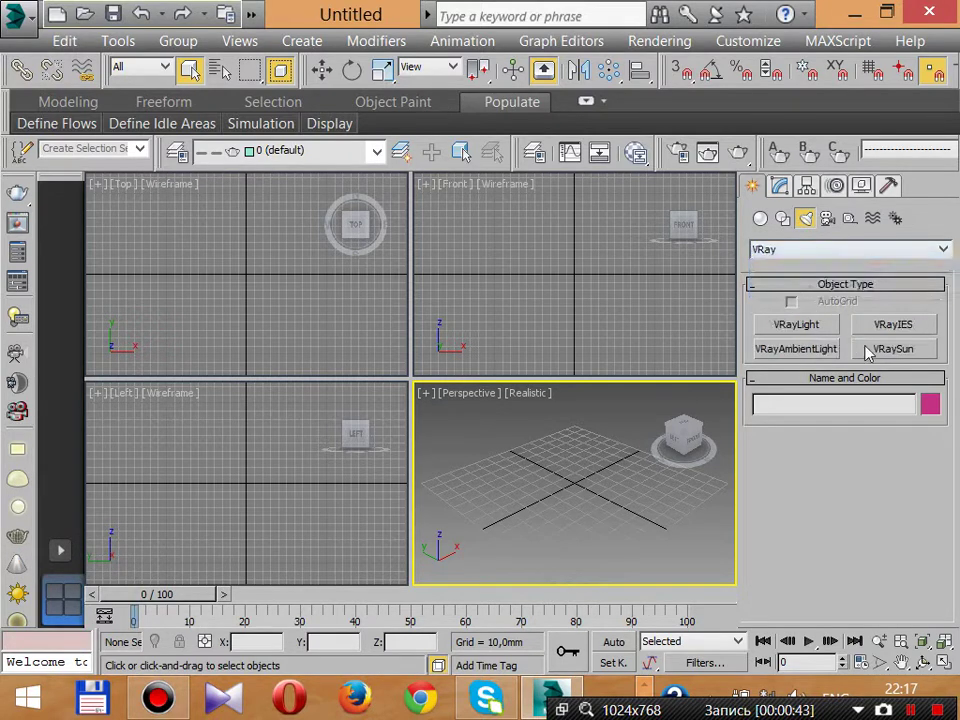
click(792, 322)
click(872, 503)
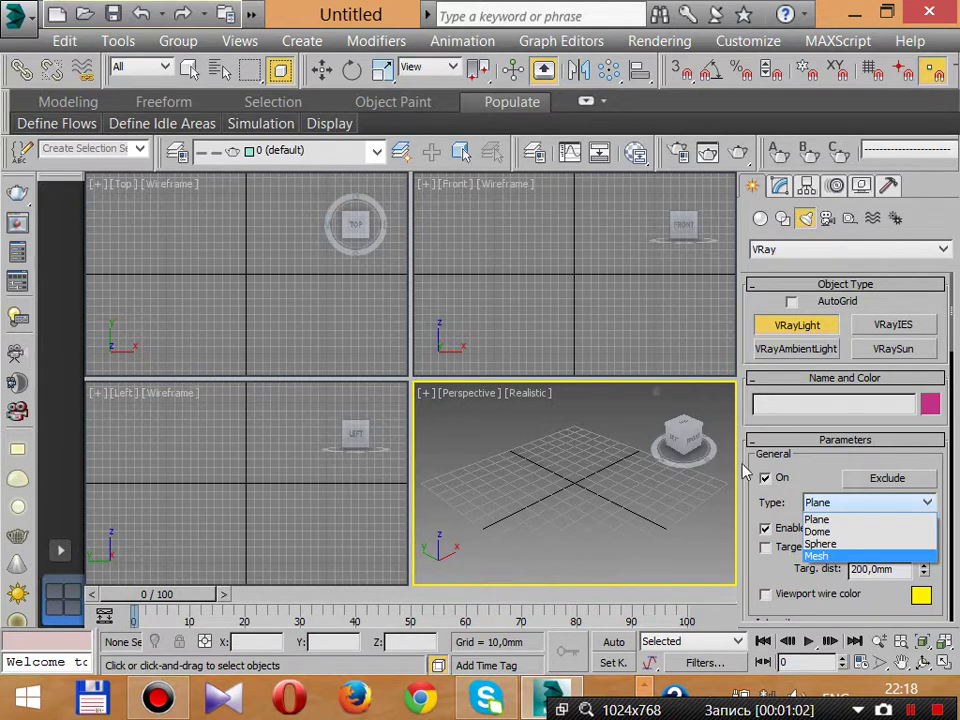
click(570, 514)
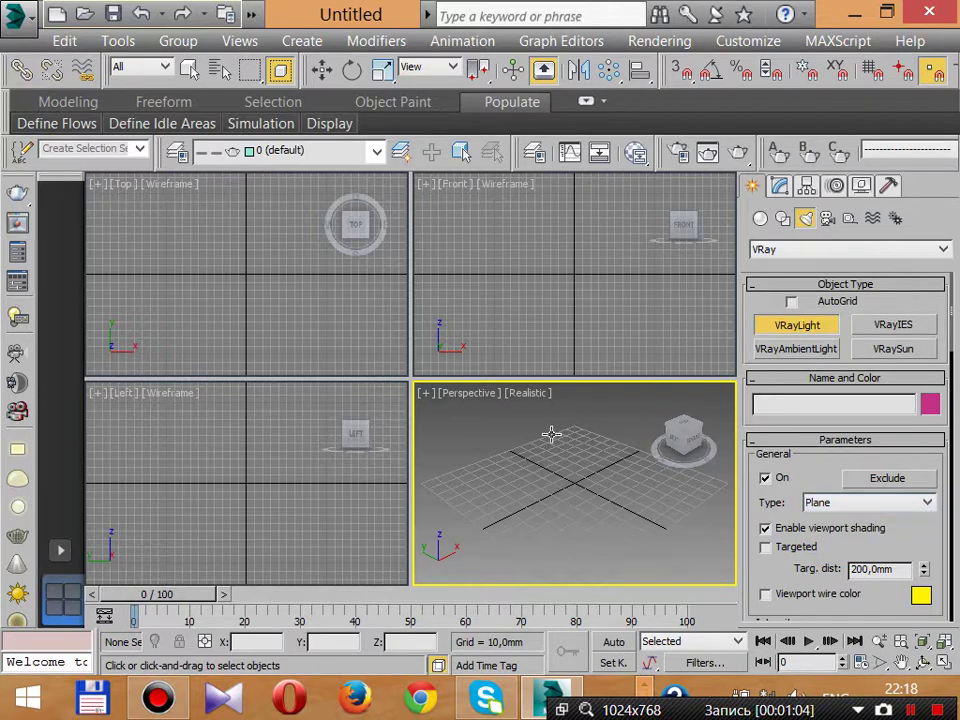
Step: Create a large ground plane around the grid origin in the maximized perspective view
key(alt+w)
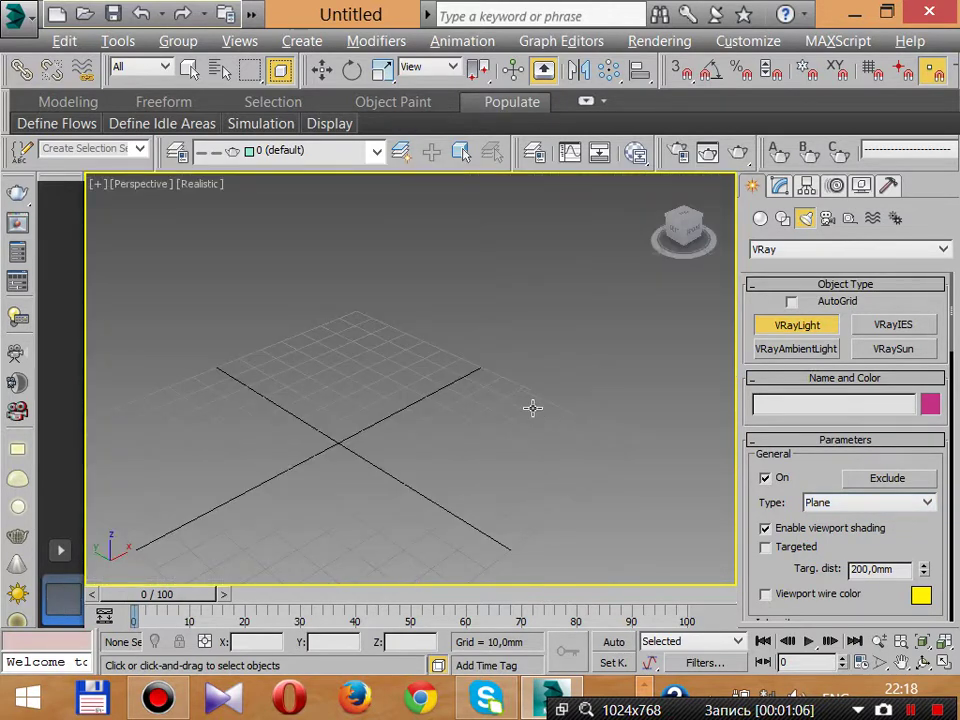
click(780, 186)
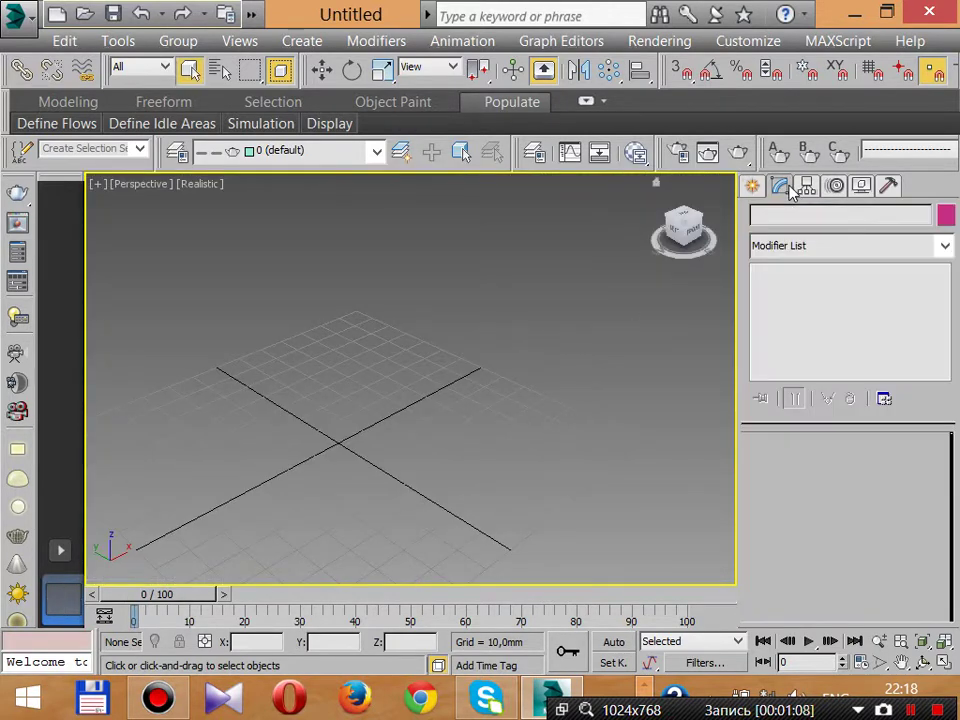
click(752, 186)
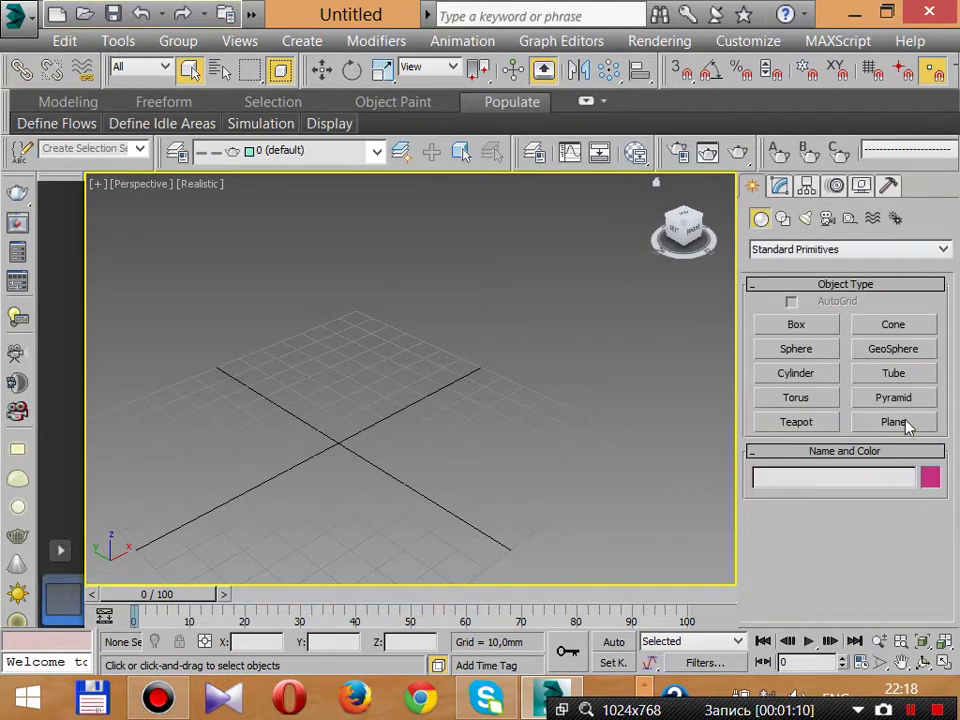
click(895, 422)
scroll(433, 345, down, 5)
drag(450, 208, 372, 580)
Step: Create a roughly cube-shaped box in the middle of the ground plane
click(797, 324)
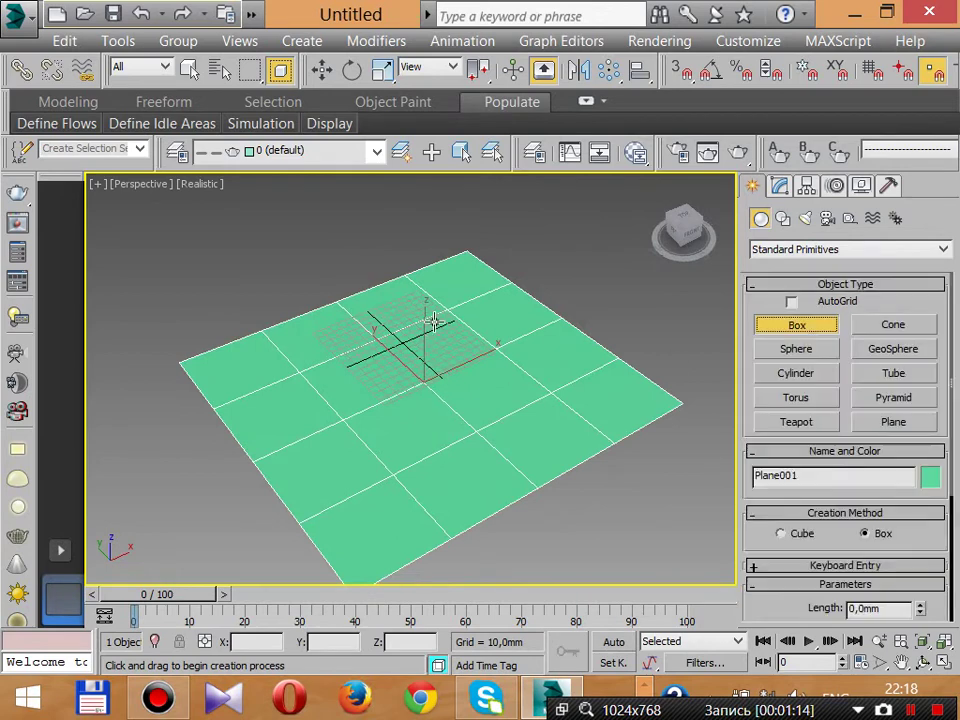
drag(433, 320, 403, 456)
click(484, 229)
right_click(484, 229)
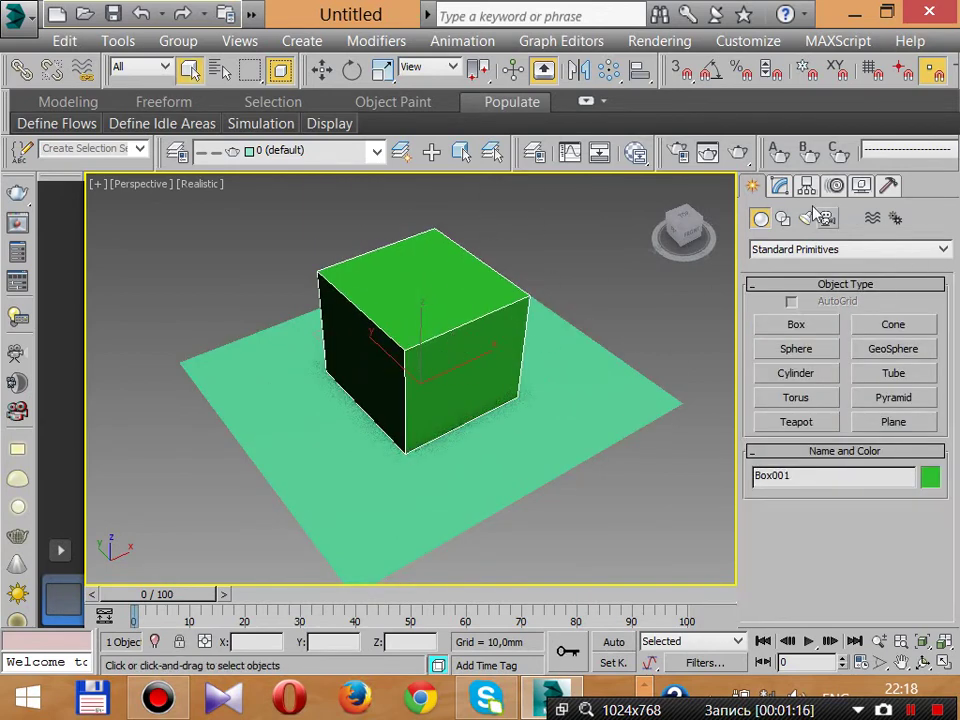
Step: Create a V-Ray physical camera at the plane's near corner, aimed at the box
click(827, 218)
click(800, 249)
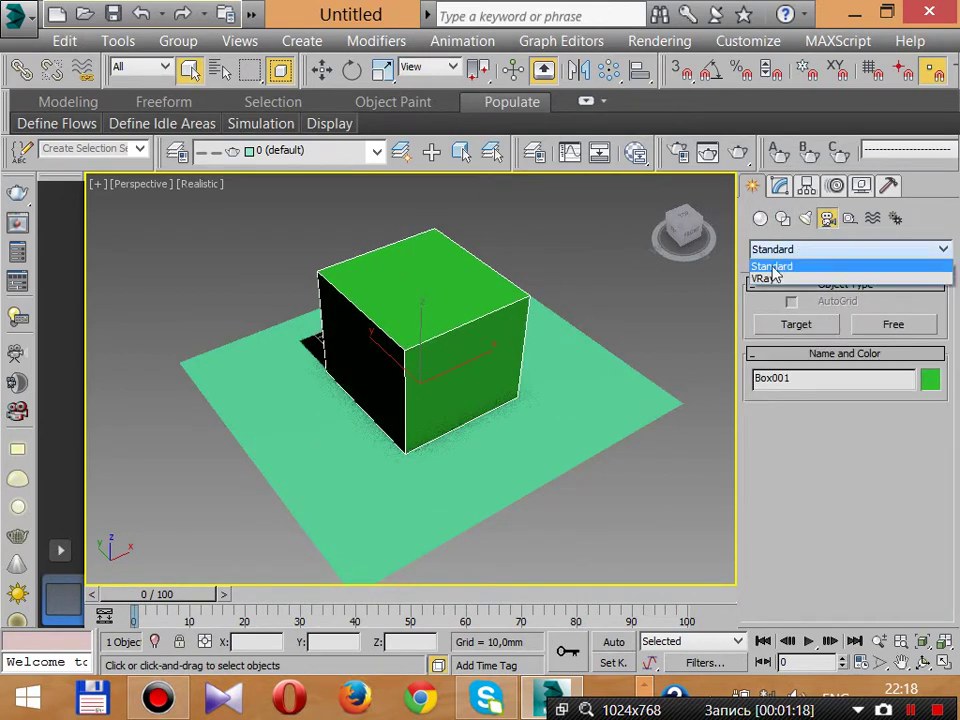
click(831, 223)
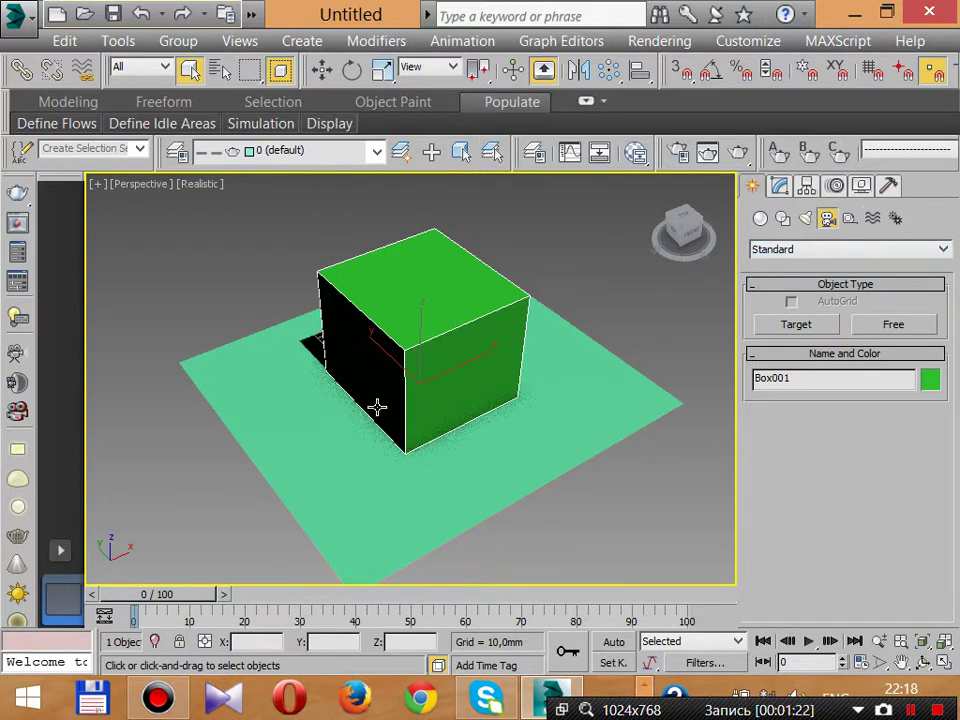
click(812, 251)
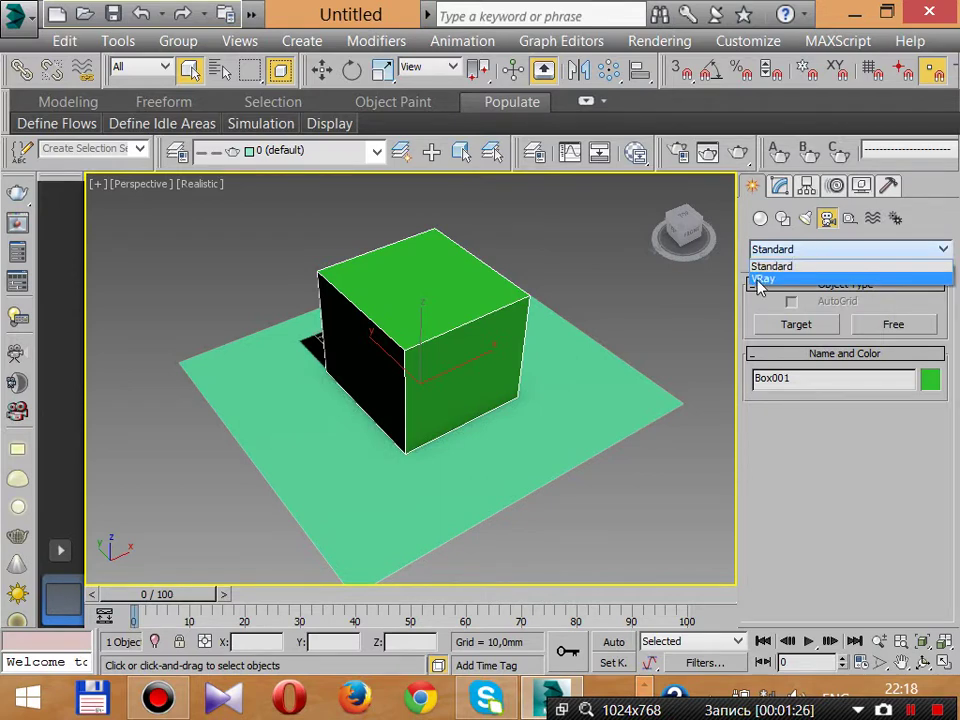
click(762, 280)
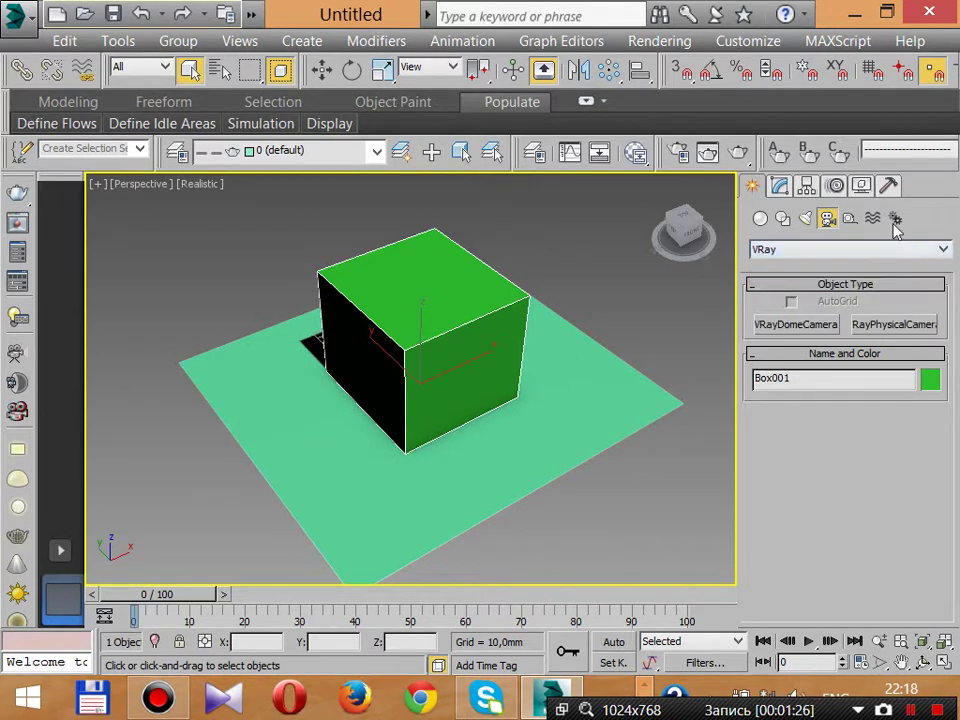
click(812, 249)
click(763, 281)
click(900, 327)
drag(335, 556, 430, 290)
alt+middle_drag(430, 290, 422, 392)
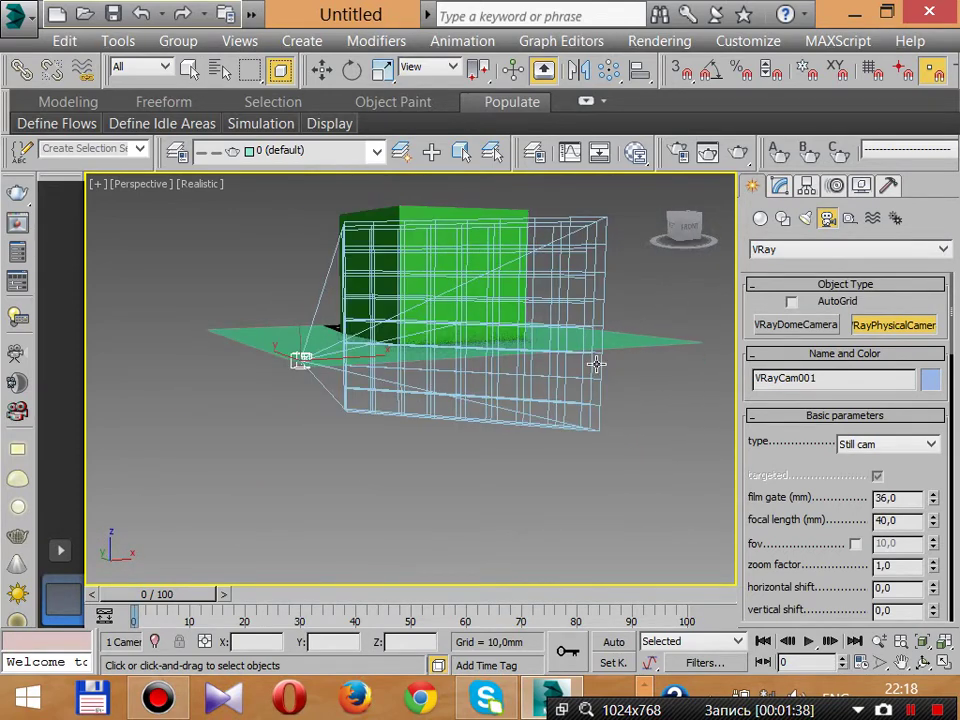
Step: Look through the V-Ray physical camera and show the safe frame in the viewport
key(c)
middle_drag(514, 291, 471, 366)
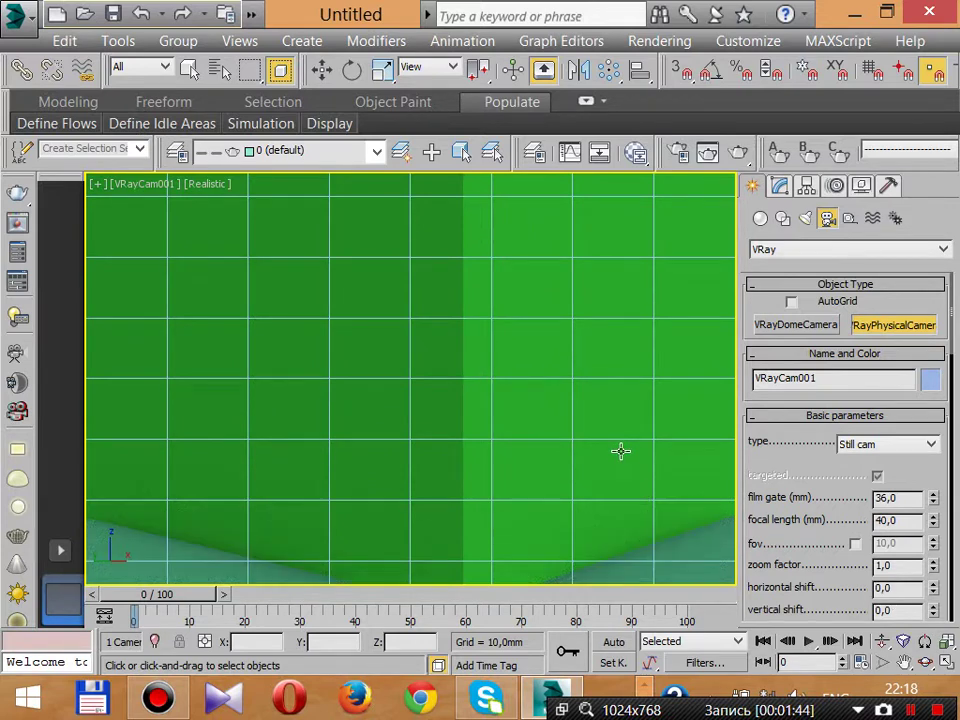
key(shift+f)
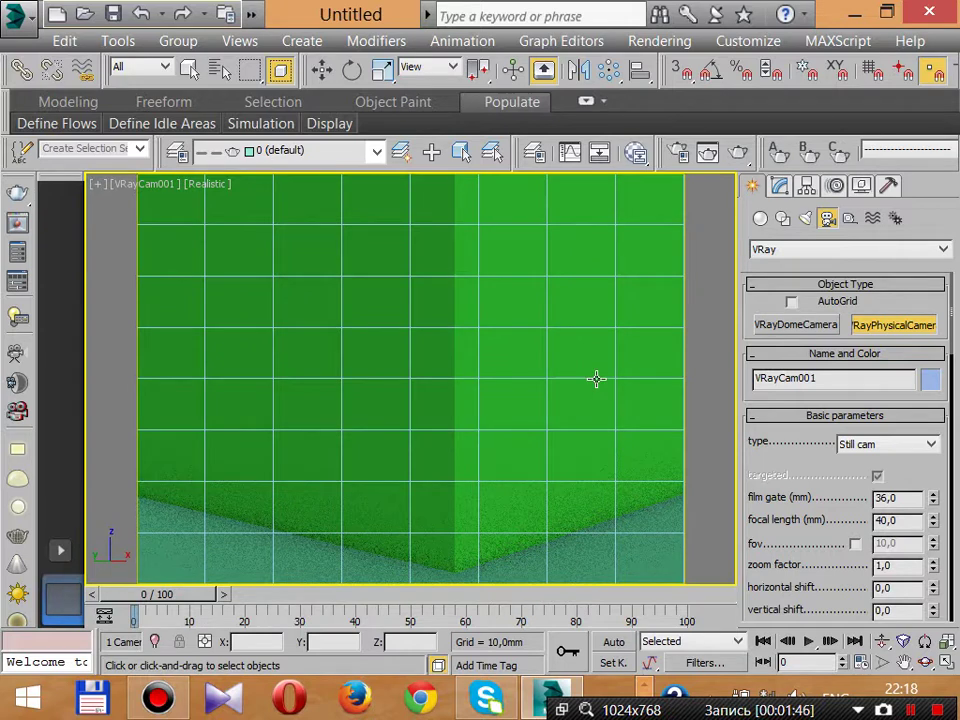
Step: Reframe the camera and dolly it back so the whole box fits inside the safe frame
middle_drag(596, 379, 581, 388)
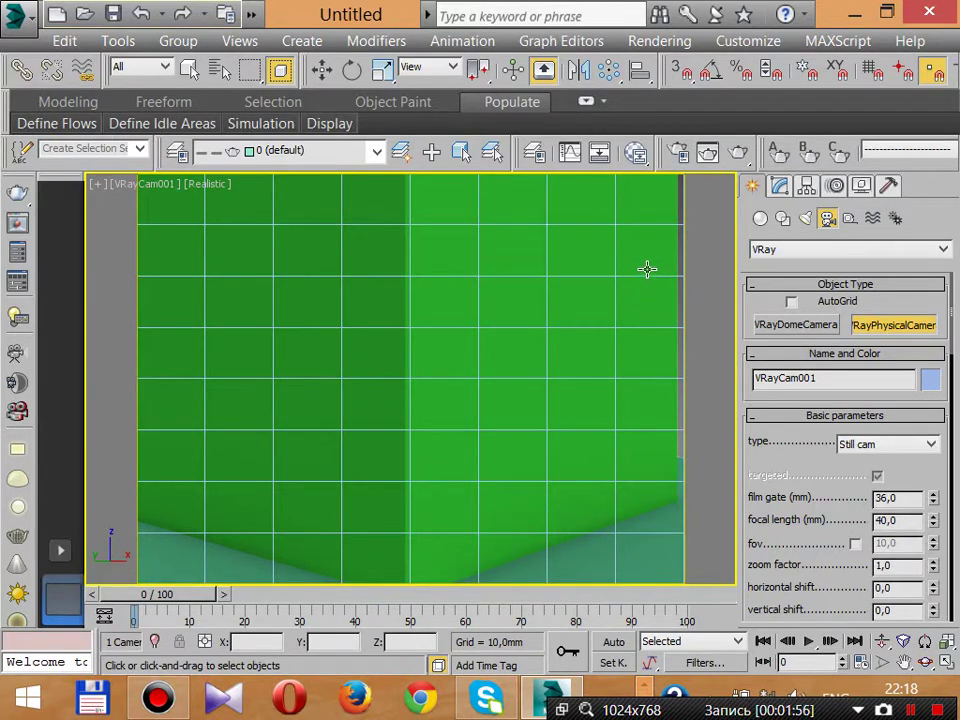
alt+middle_drag(540, 268, 449, 281)
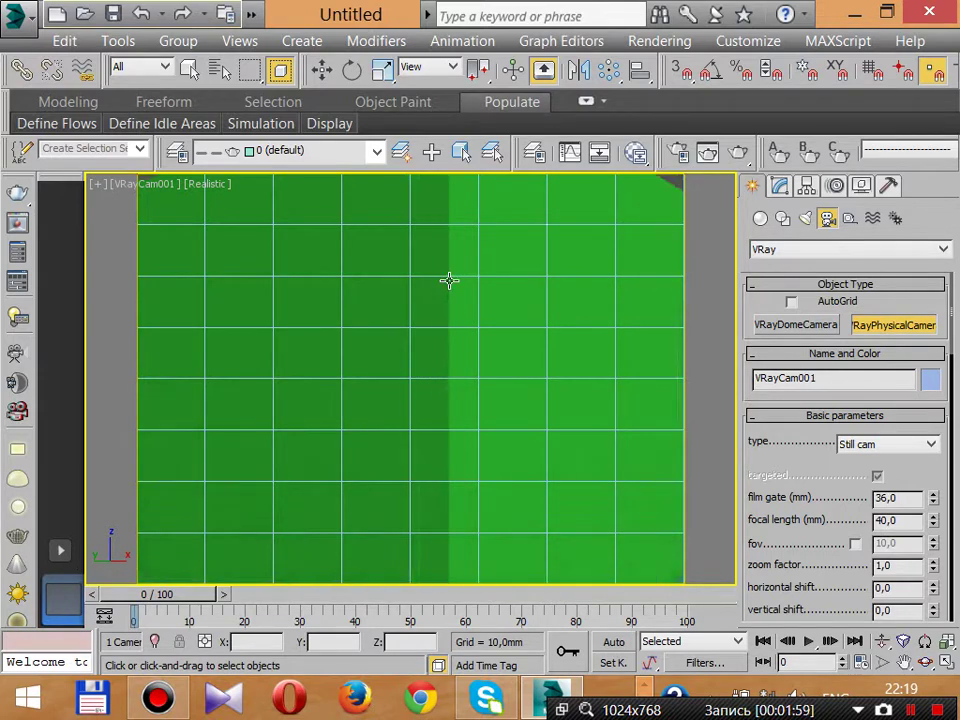
click(882, 641)
drag(424, 356, 419, 375)
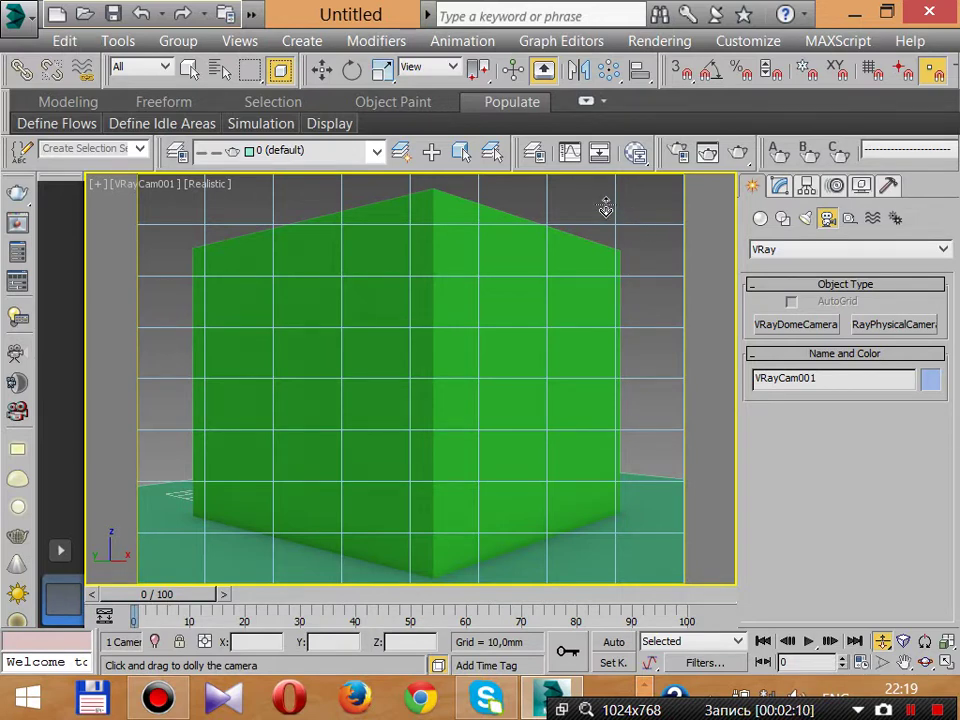
drag(589, 227, 571, 263)
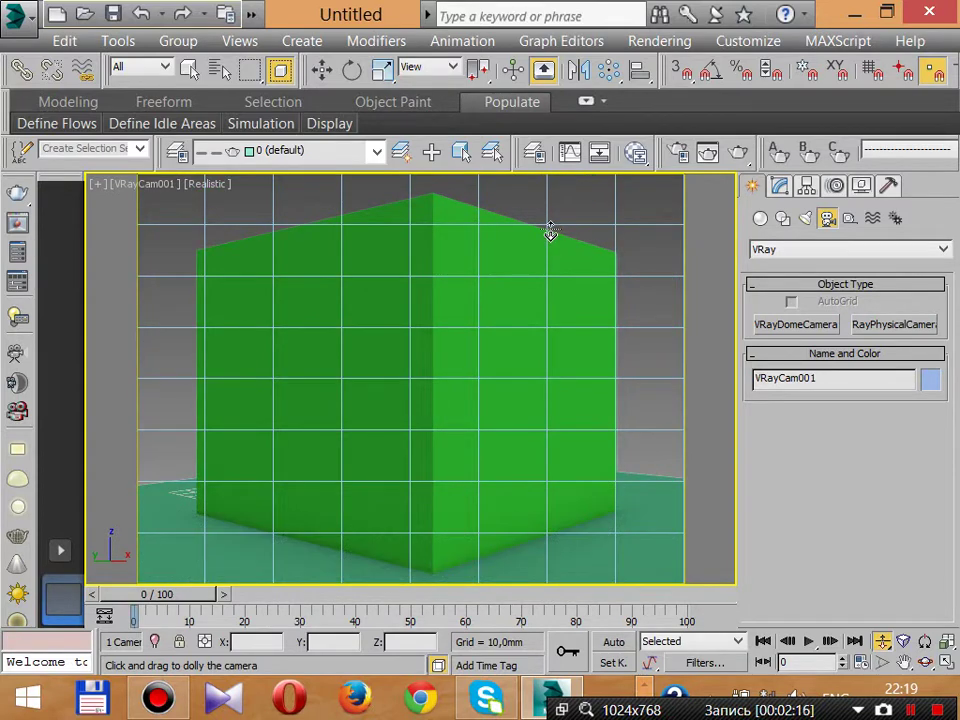
Step: Create a VRaySun in the perspective view, aimed from beside the scene at the box, and accept the VRaySky environment map
key(p)
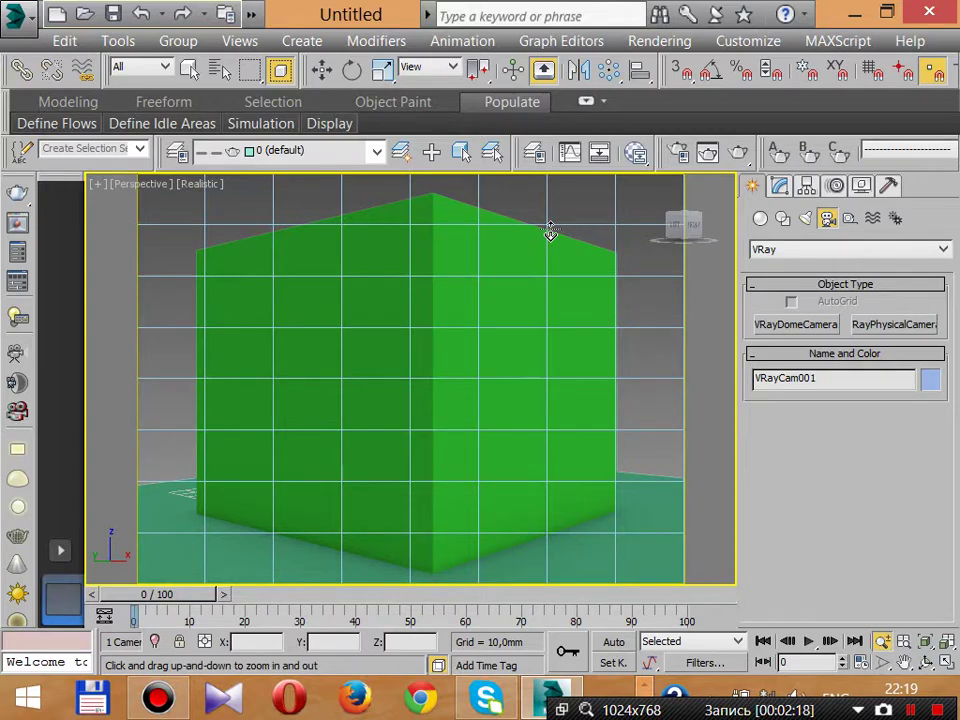
drag(550, 230, 546, 356)
right_click(546, 356)
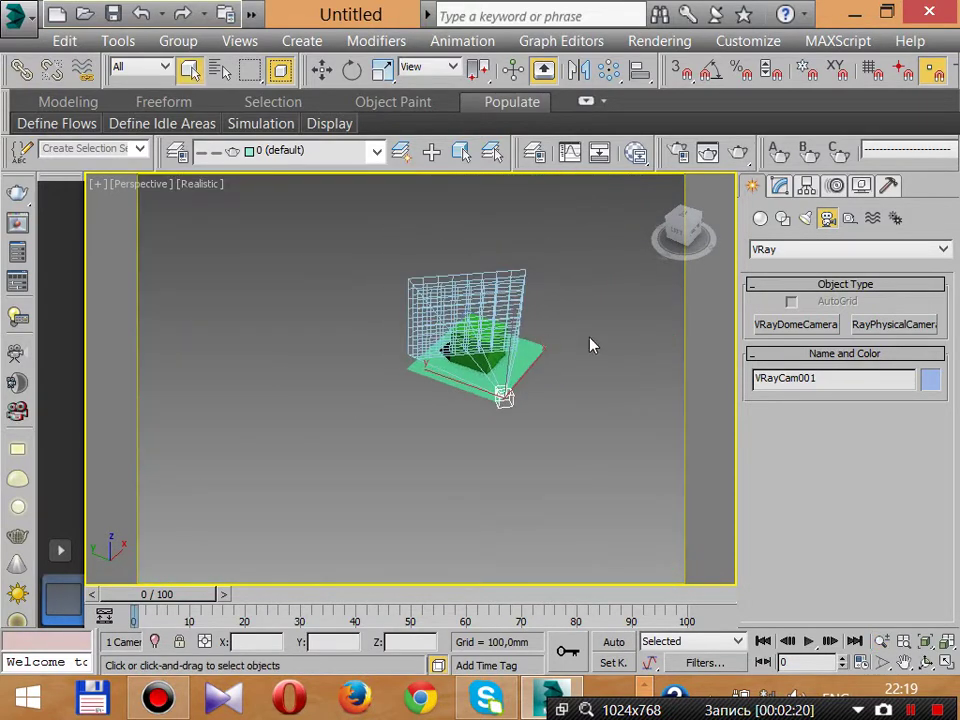
click(805, 218)
click(820, 250)
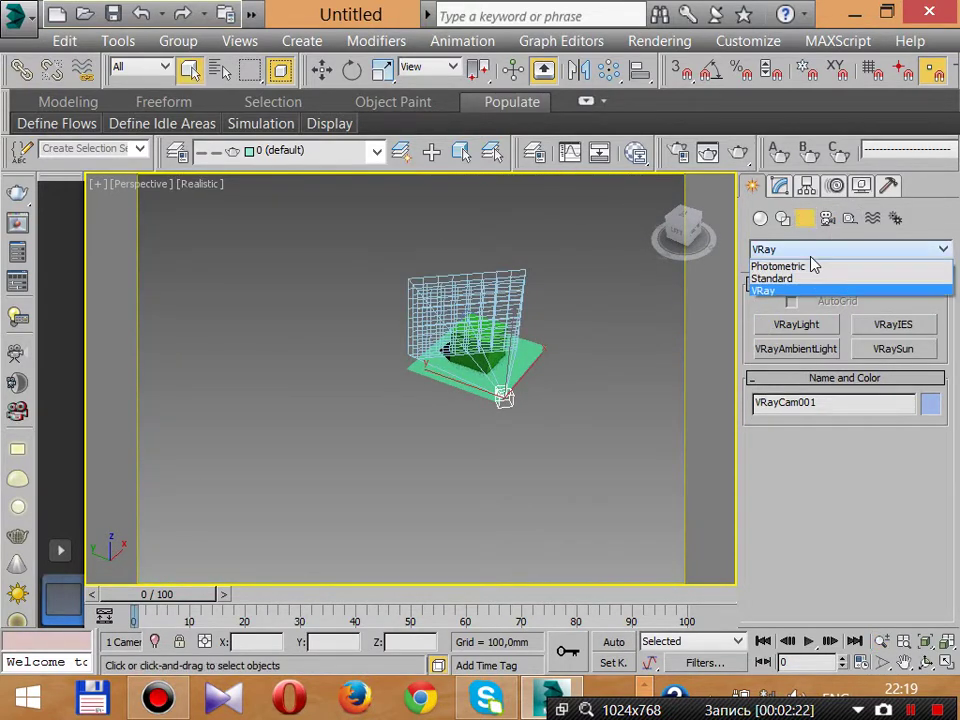
click(777, 298)
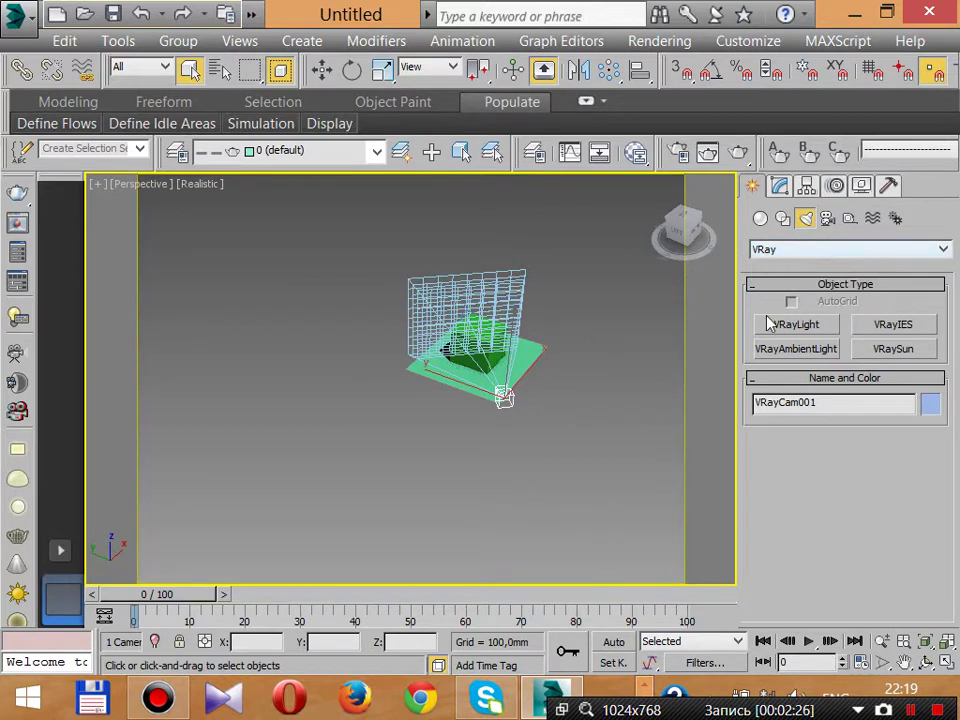
click(890, 356)
middle_drag(617, 343, 579, 414)
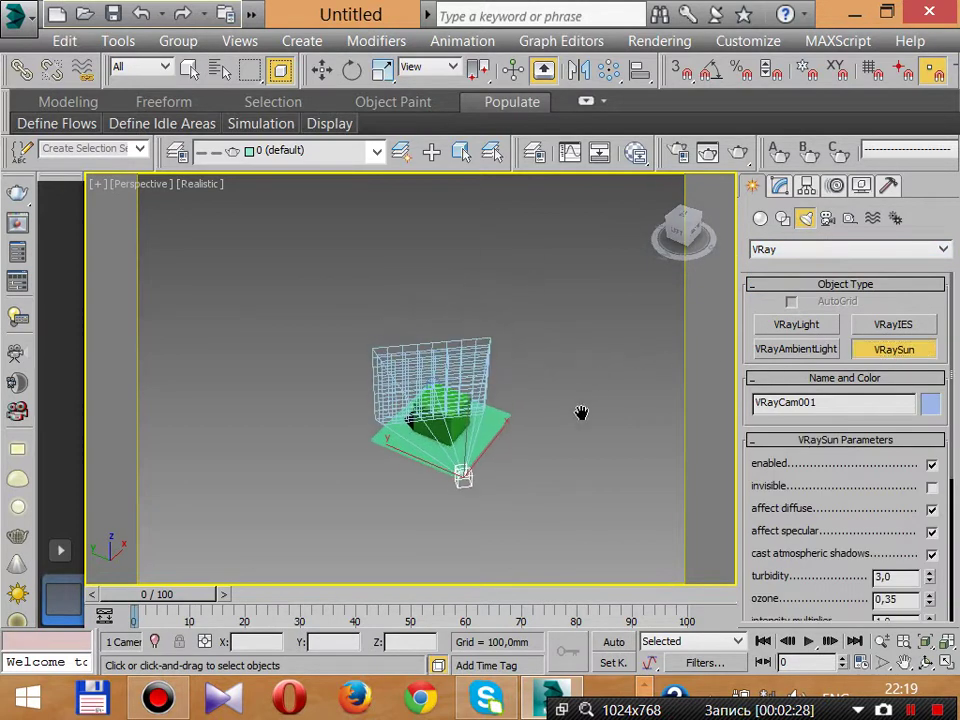
drag(660, 429, 429, 443)
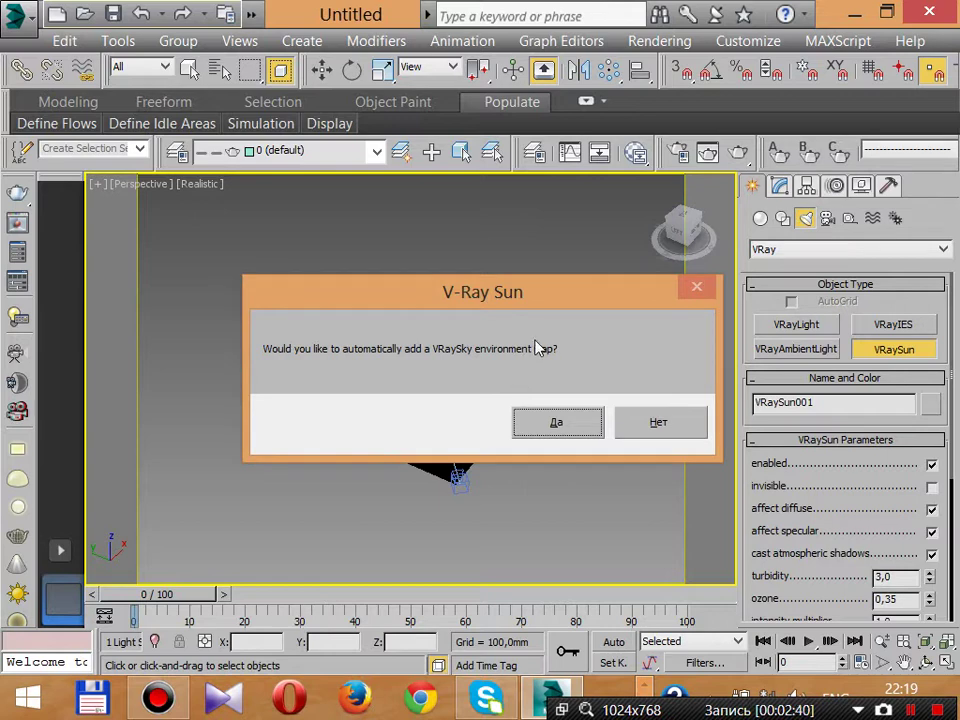
click(559, 421)
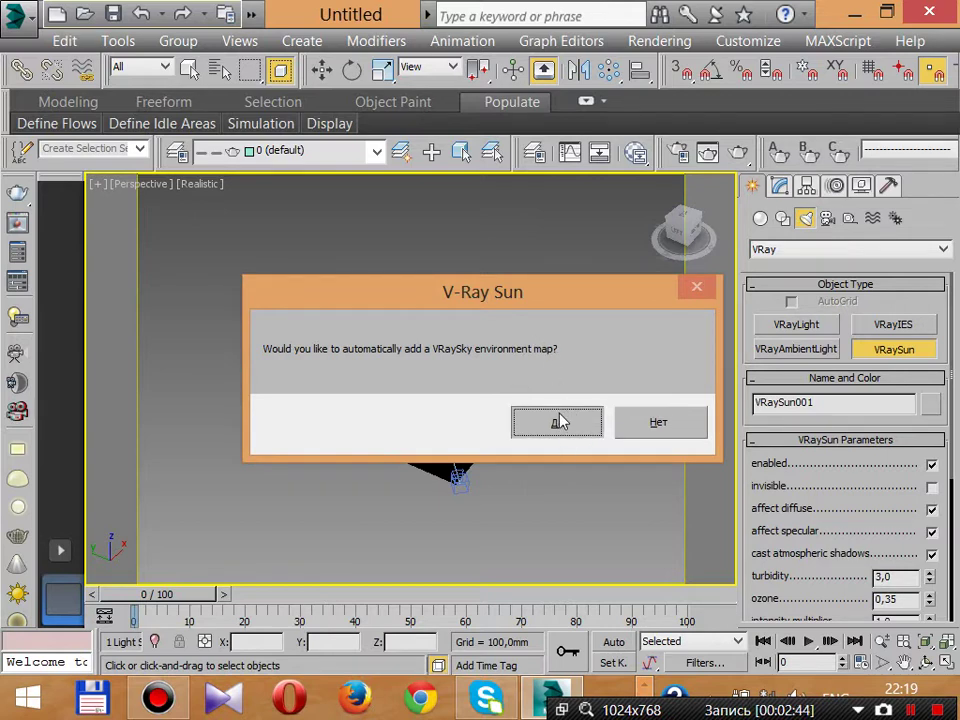
Step: Raise the VRaySun vertically to a height of about 572 mm above the ground plane
alt+middle_drag(375, 320, 430, 238)
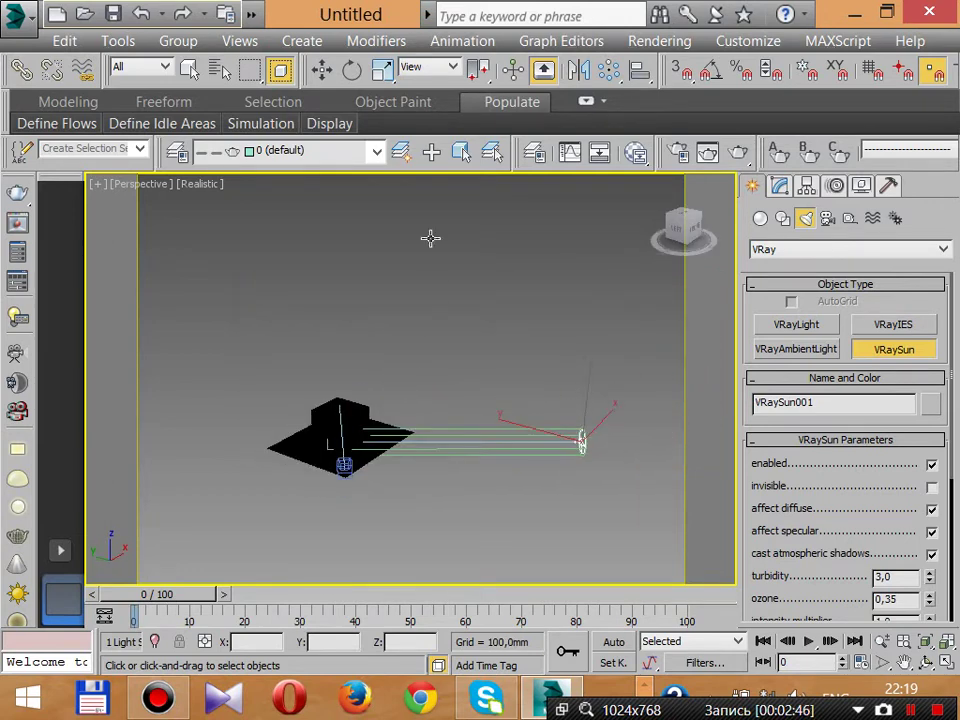
click(321, 68)
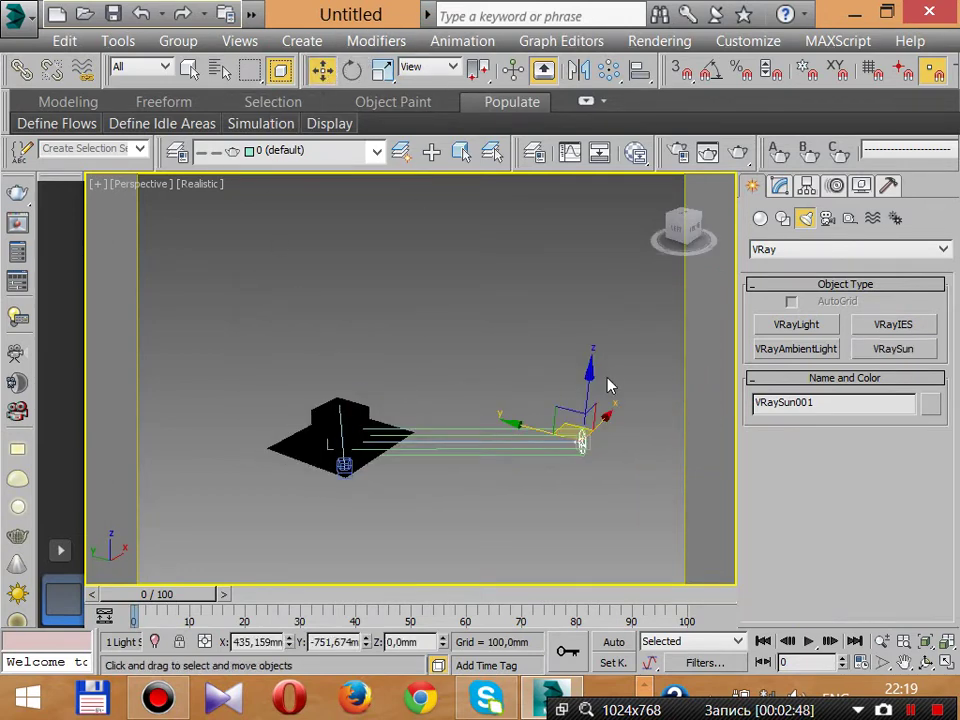
drag(590, 375, 540, 212)
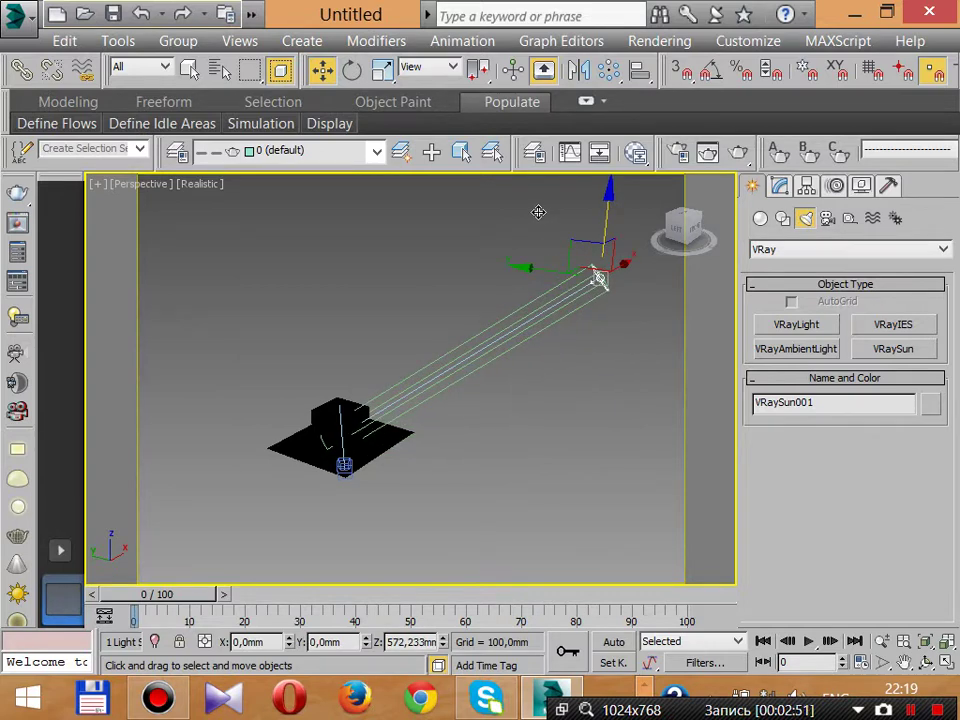
Step: Set the viewport display to Shaded and return to the V-Ray camera's view
click(204, 183)
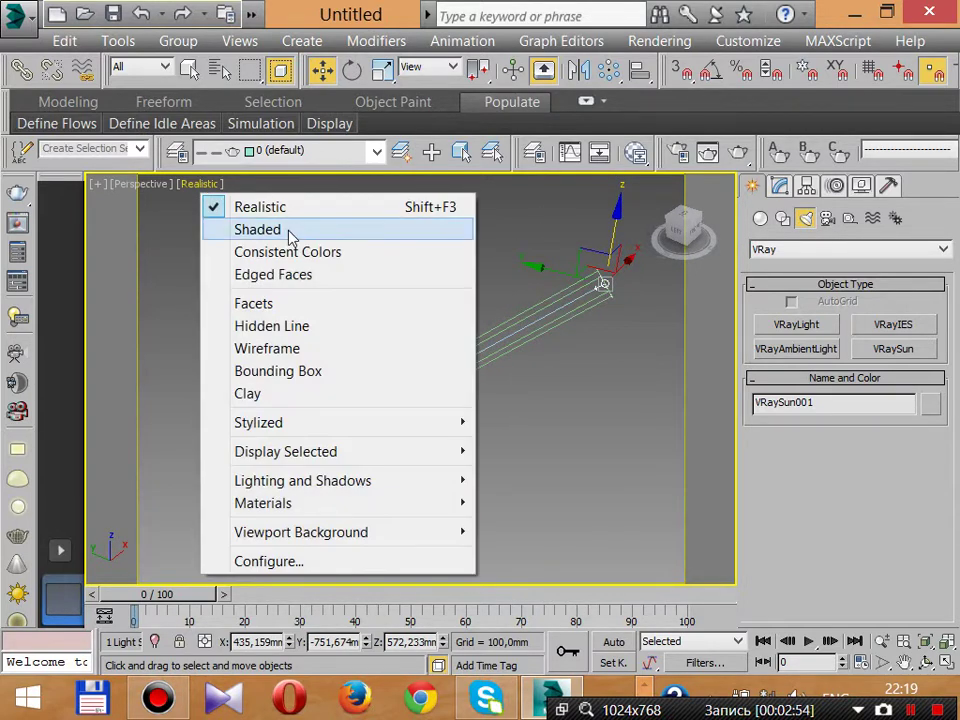
click(285, 229)
middle_drag(571, 387, 594, 376)
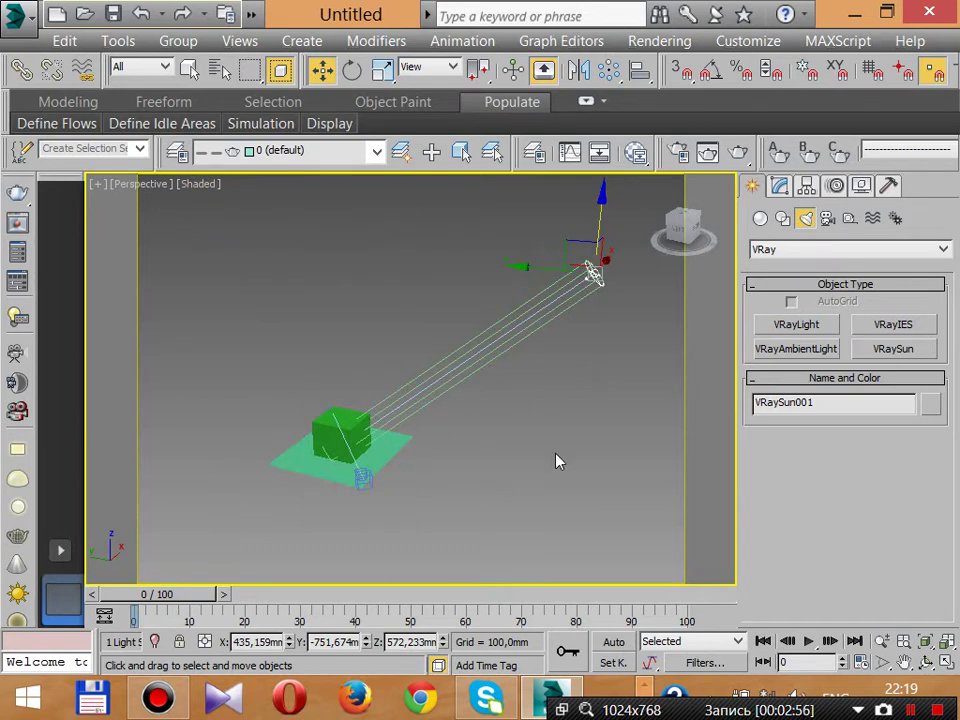
key(c)
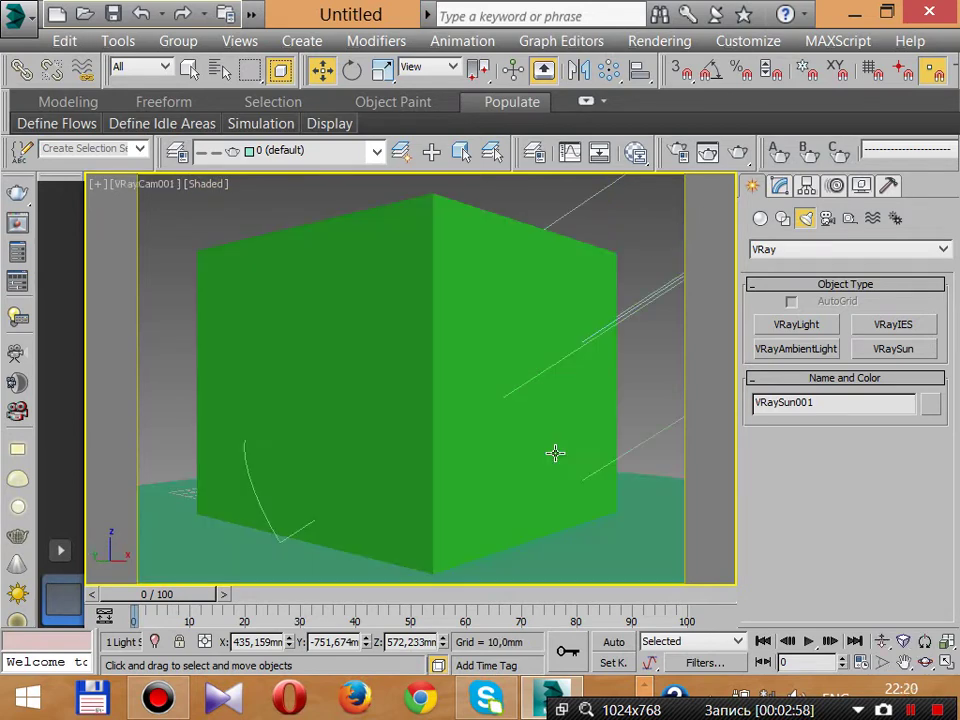
Step: Open the Slate Material Editor and look over the available material types
click(640, 158)
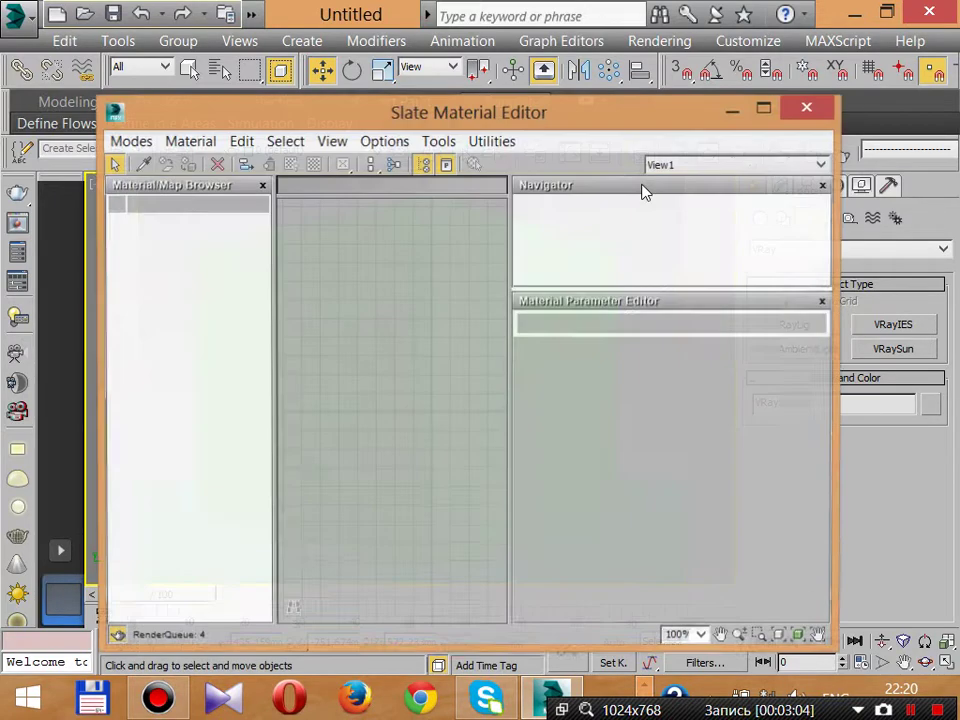
drag(536, 124, 631, 54)
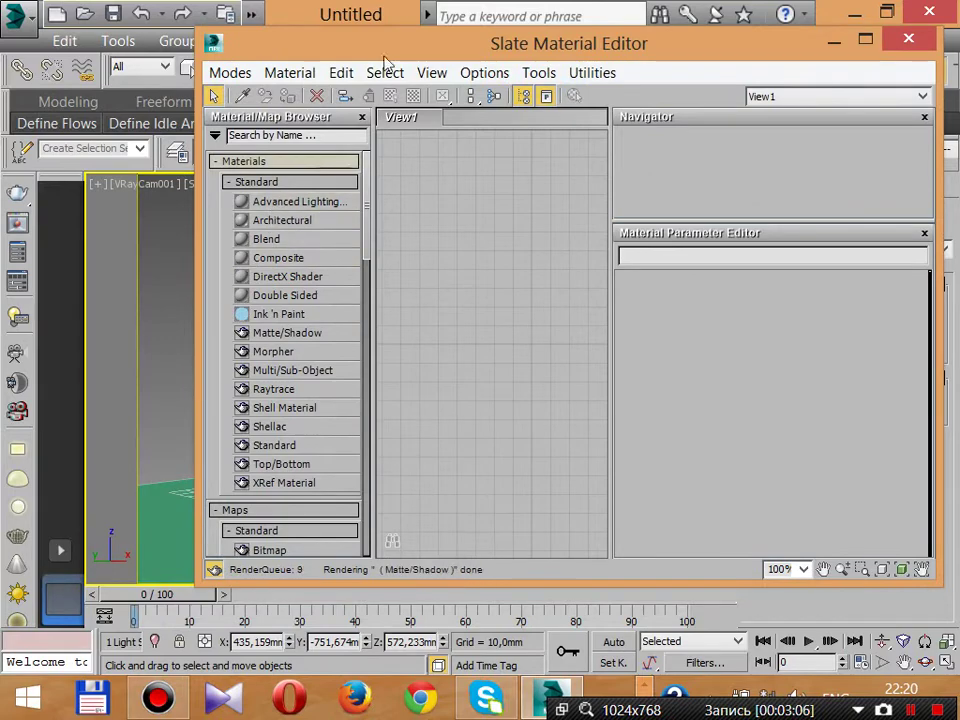
drag(413, 47, 412, 78)
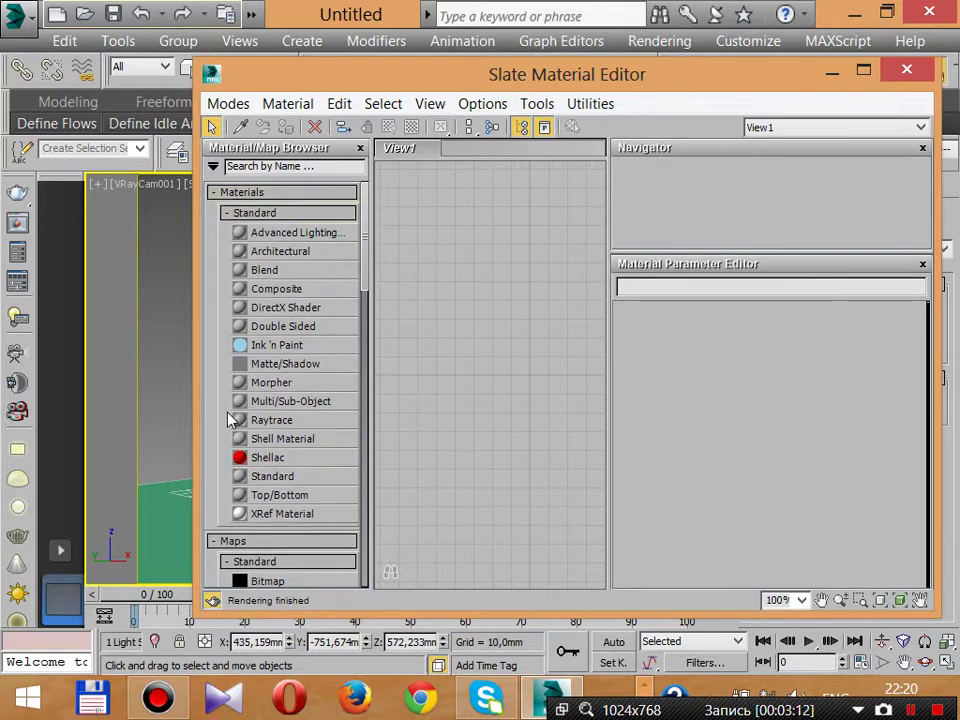
Step: Assign V-Ray Adv 3.00.03 as the production renderer in the render setup
click(648, 41)
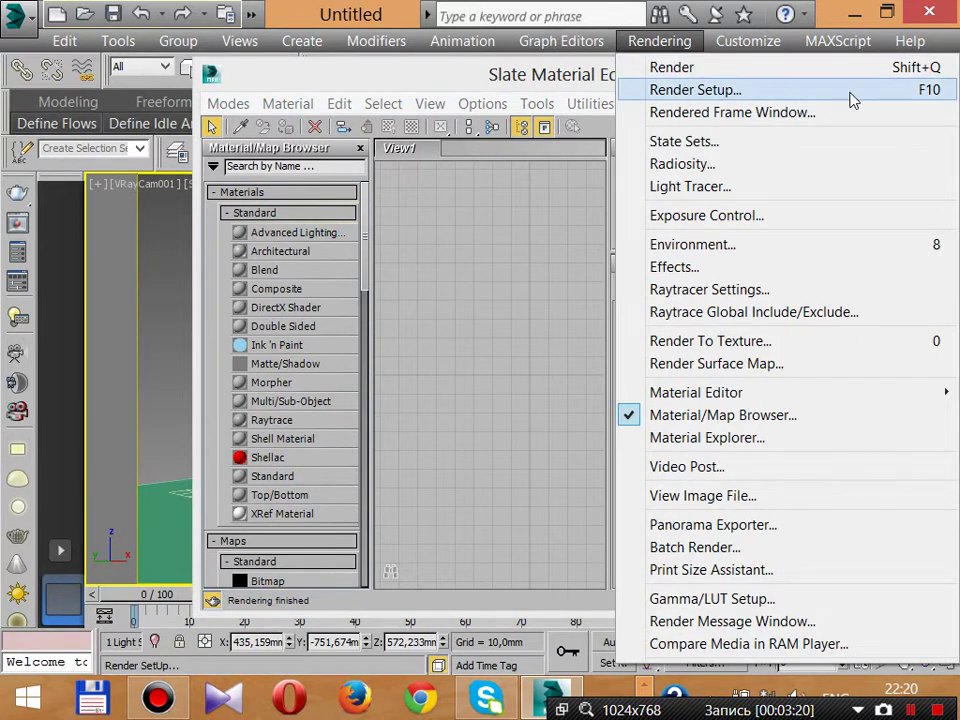
click(692, 93)
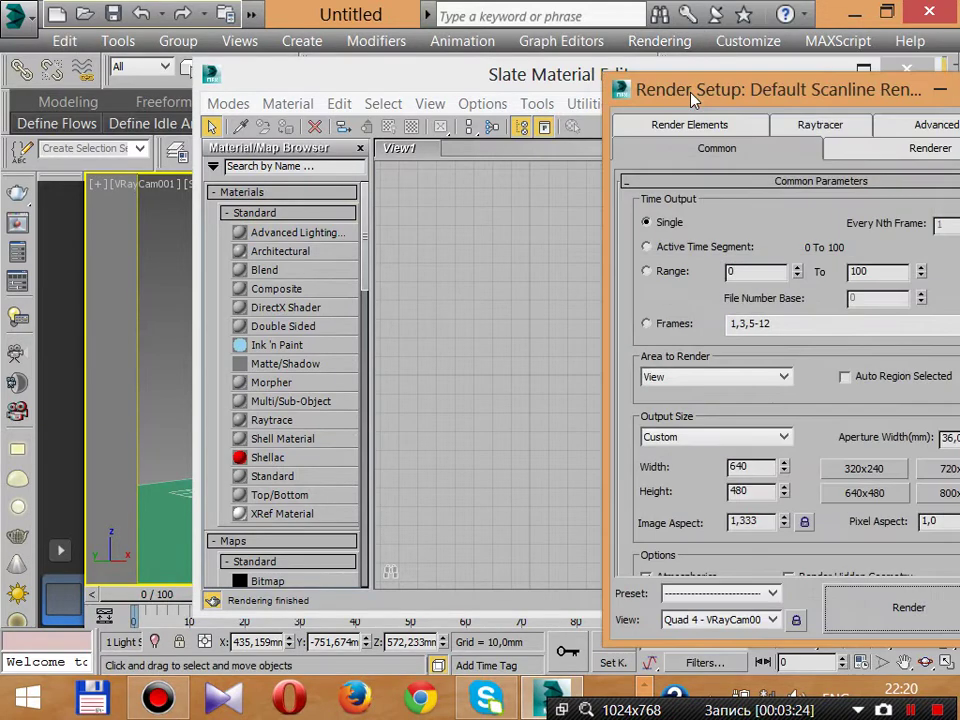
drag(775, 80, 514, 50)
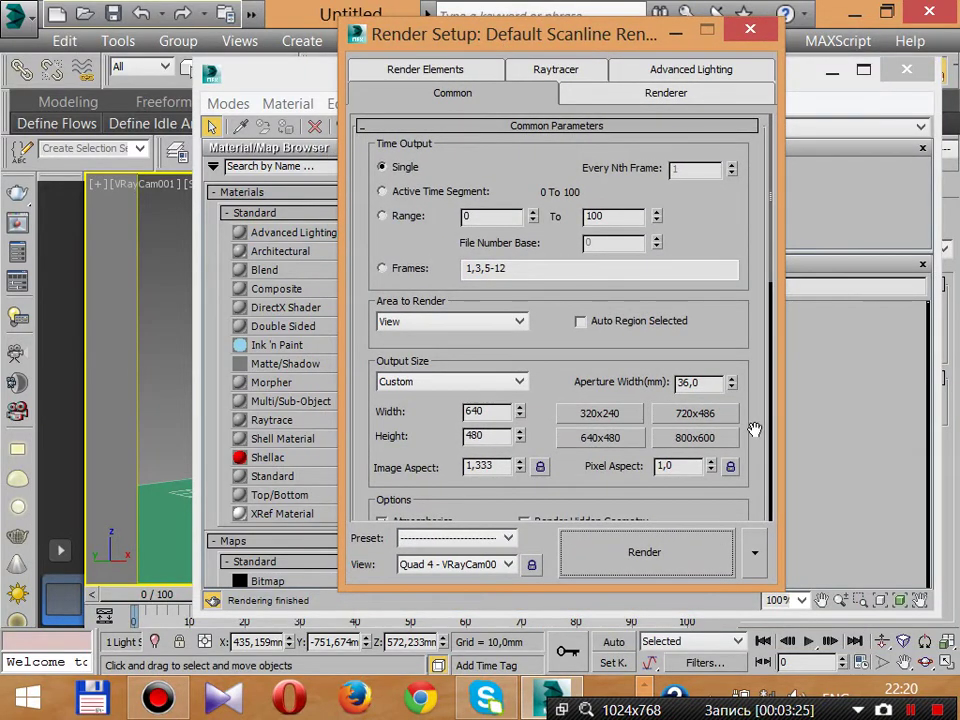
scroll(563, 481, down, 10)
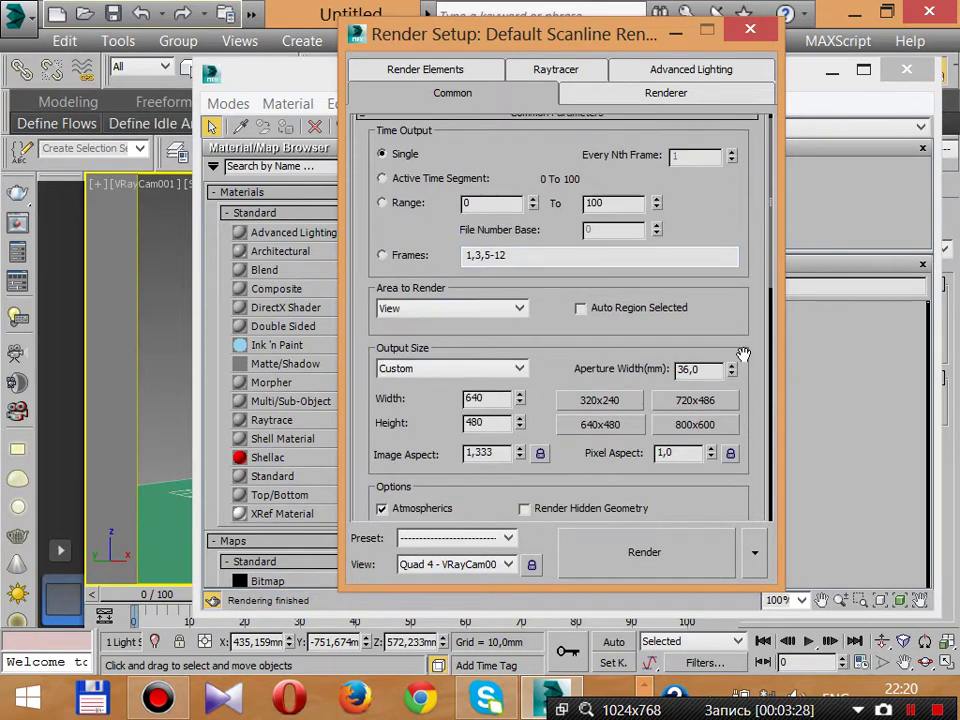
scroll(603, 222, down, 1)
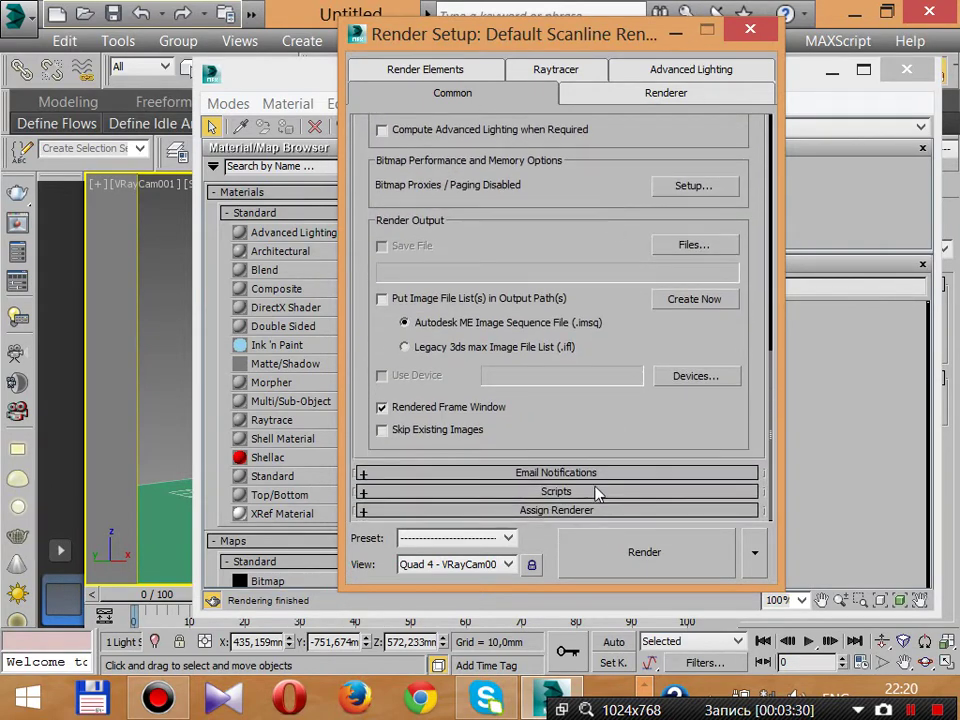
click(556, 510)
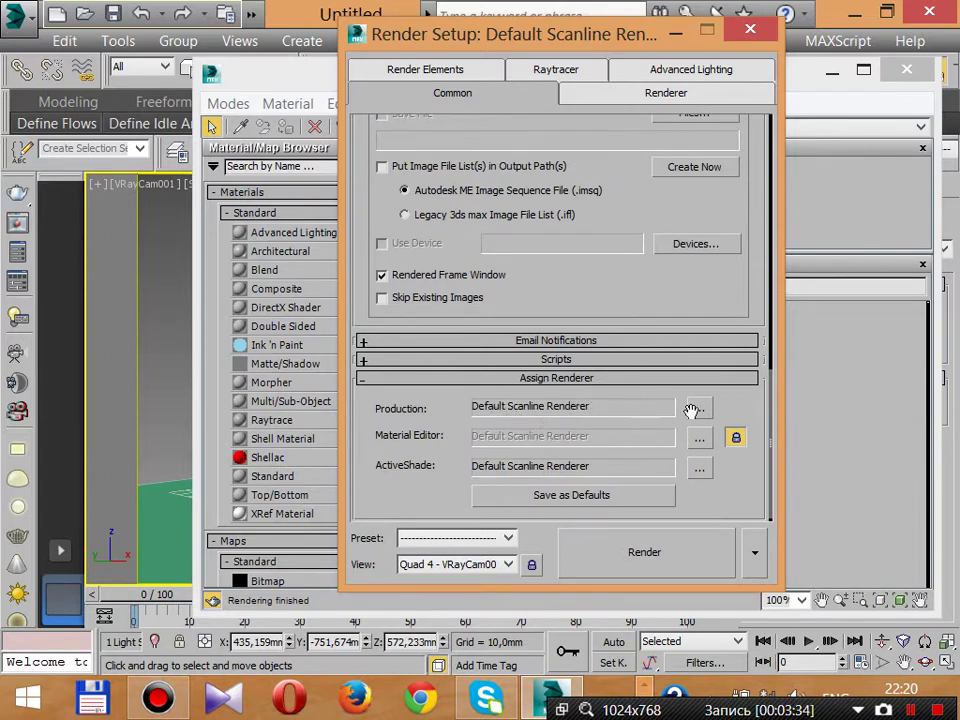
click(705, 412)
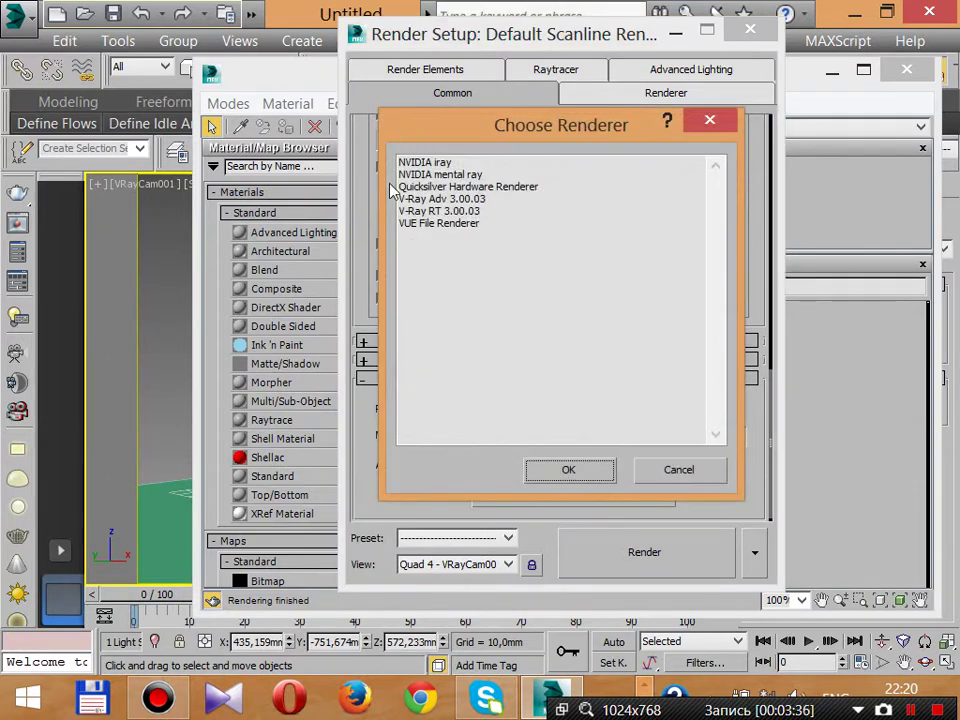
click(478, 199)
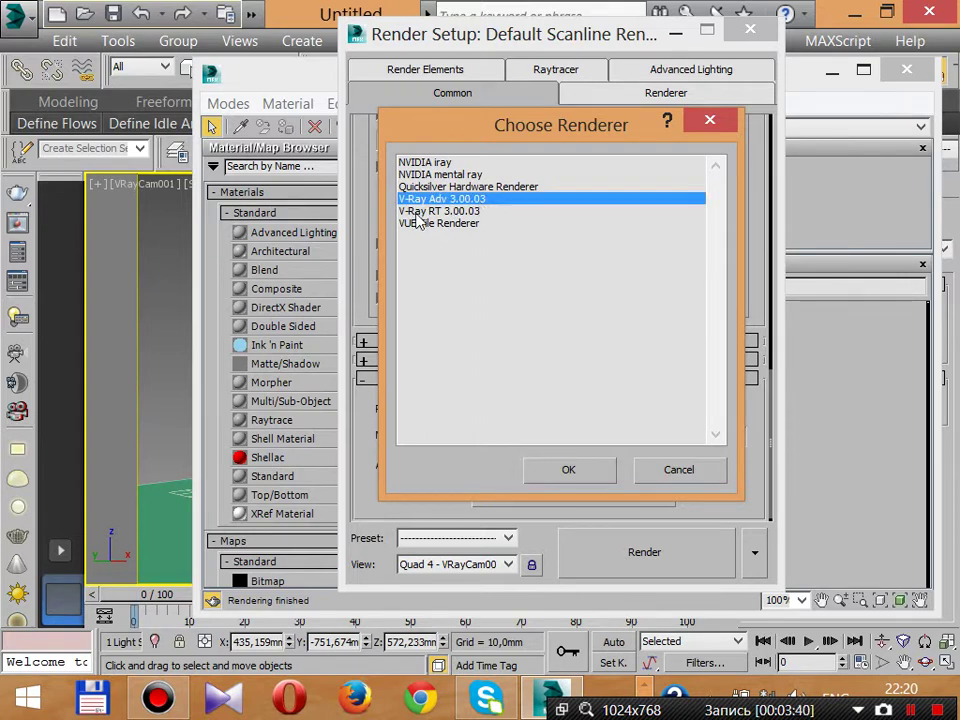
click(457, 212)
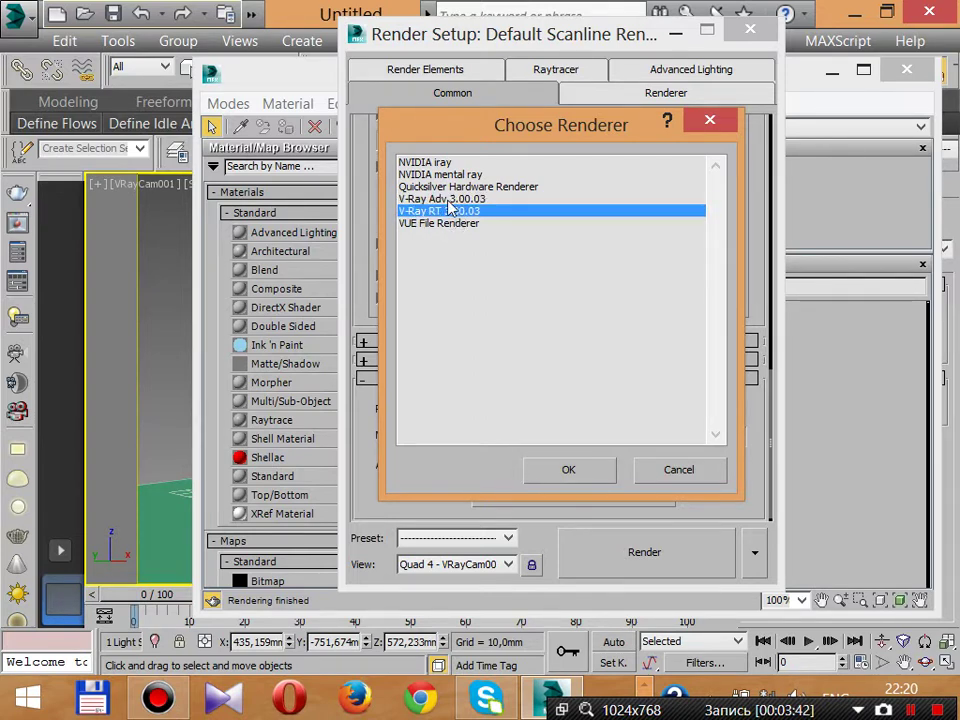
click(451, 200)
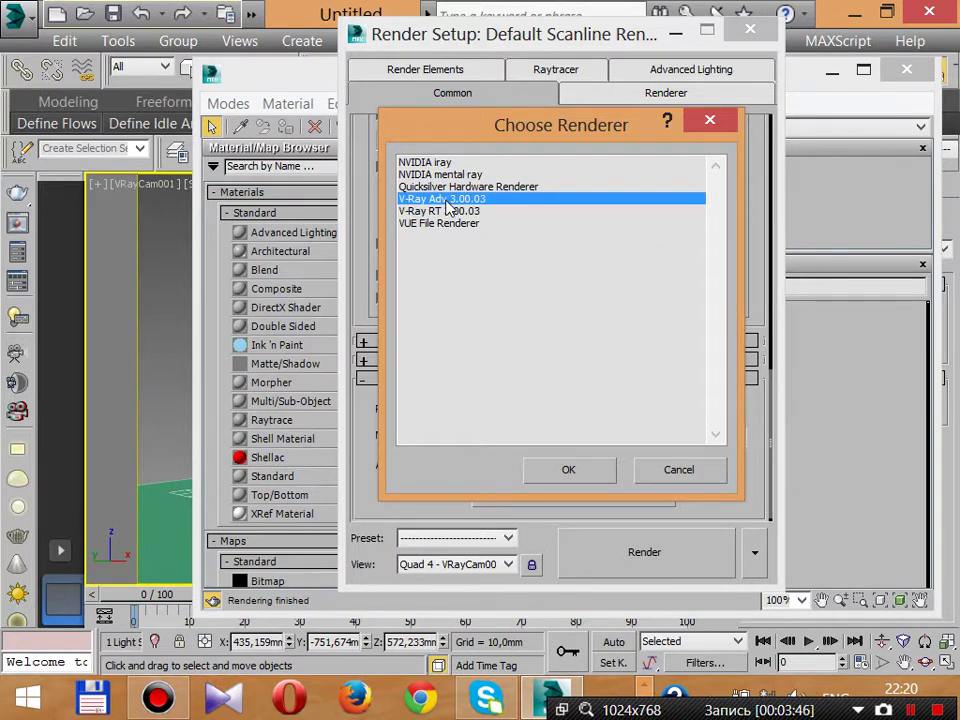
click(577, 471)
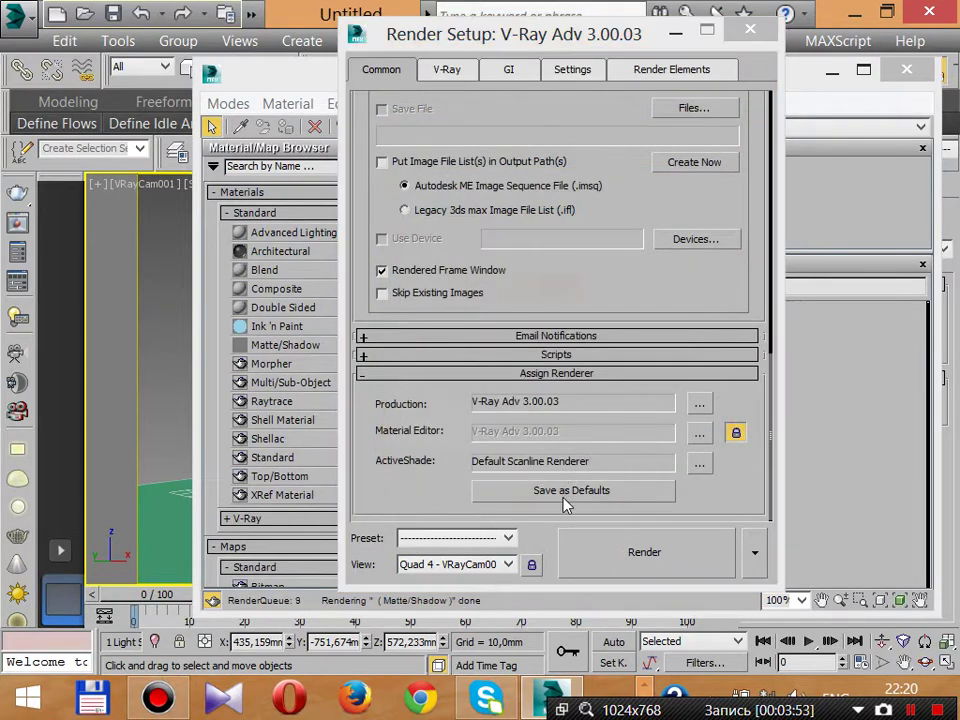
Step: Save the renderer assignment as the defaults and close both the render setup and the material editor
click(565, 498)
click(533, 428)
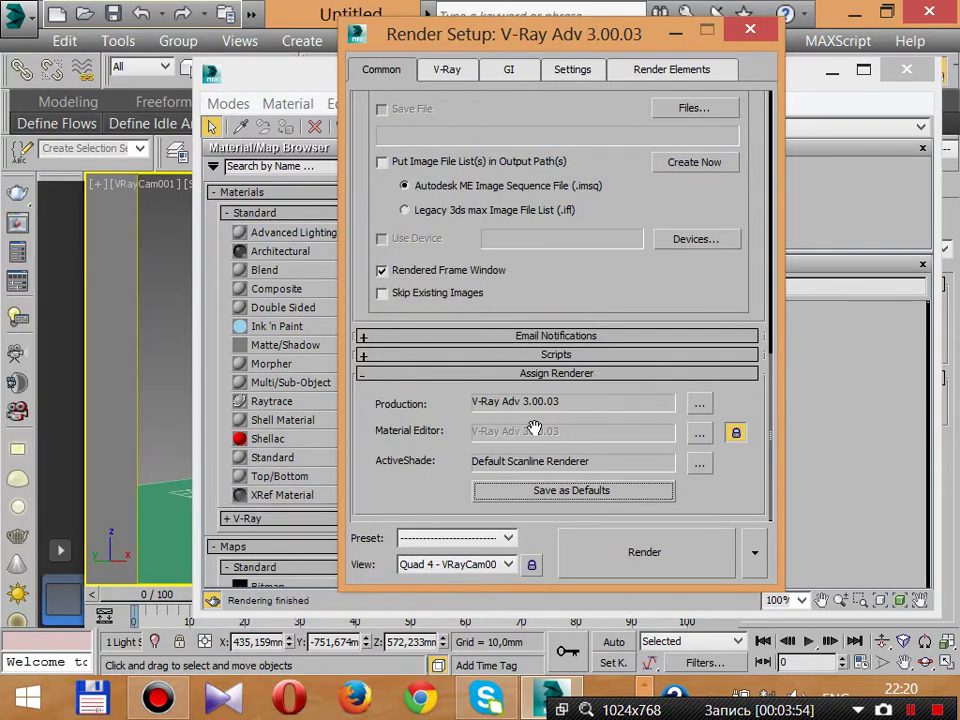
click(750, 29)
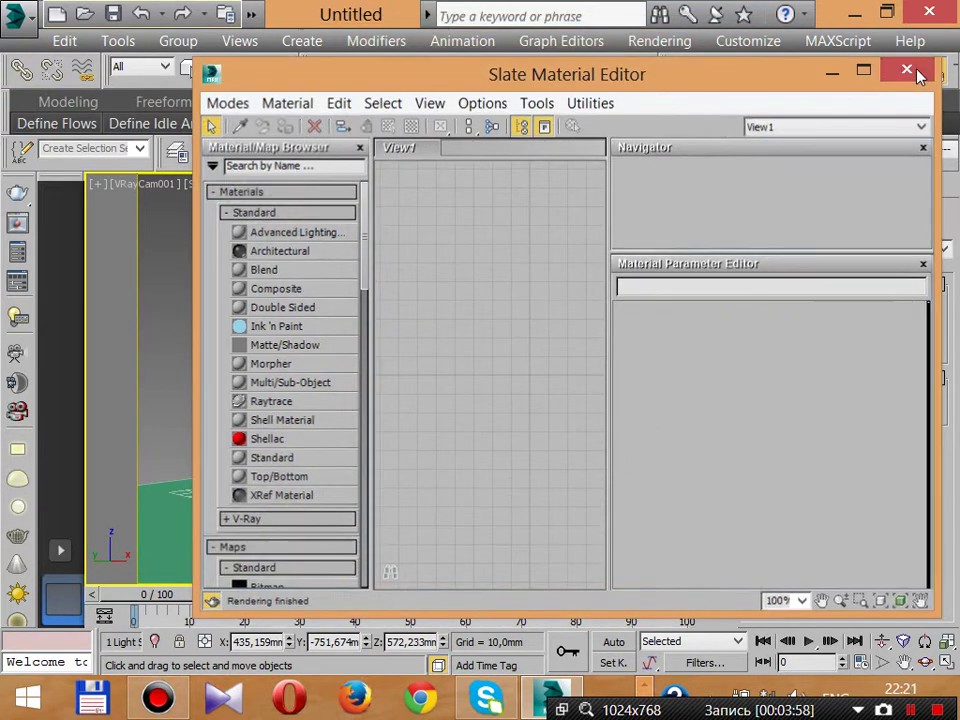
click(913, 72)
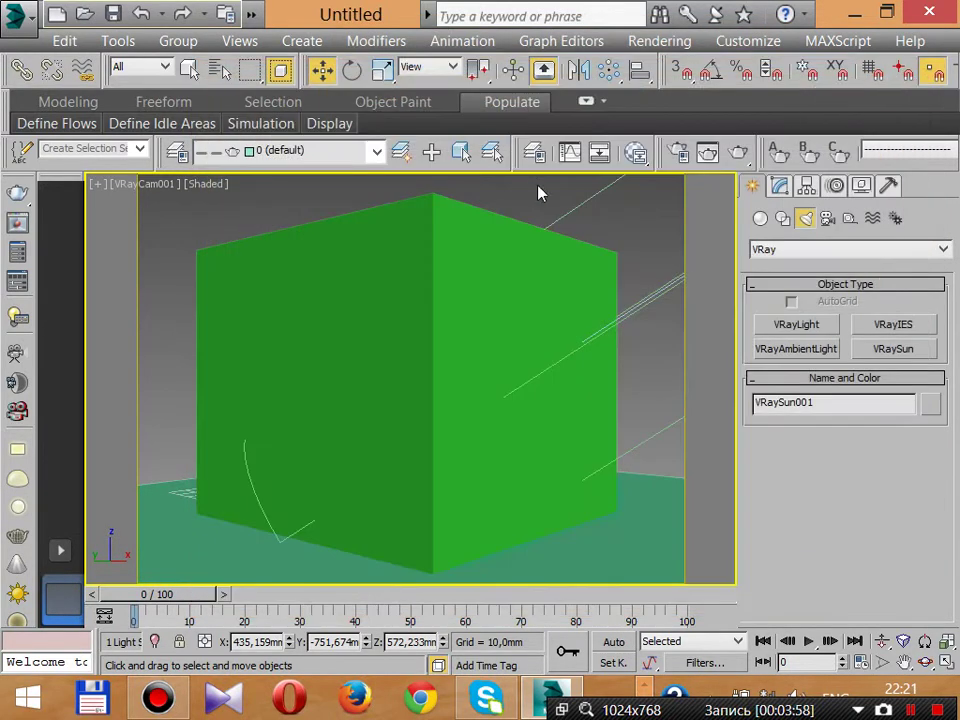
Step: Reopen the Slate Material Editor, add a VRayMtl from the V-Ray materials to the view and show its parameters
click(637, 152)
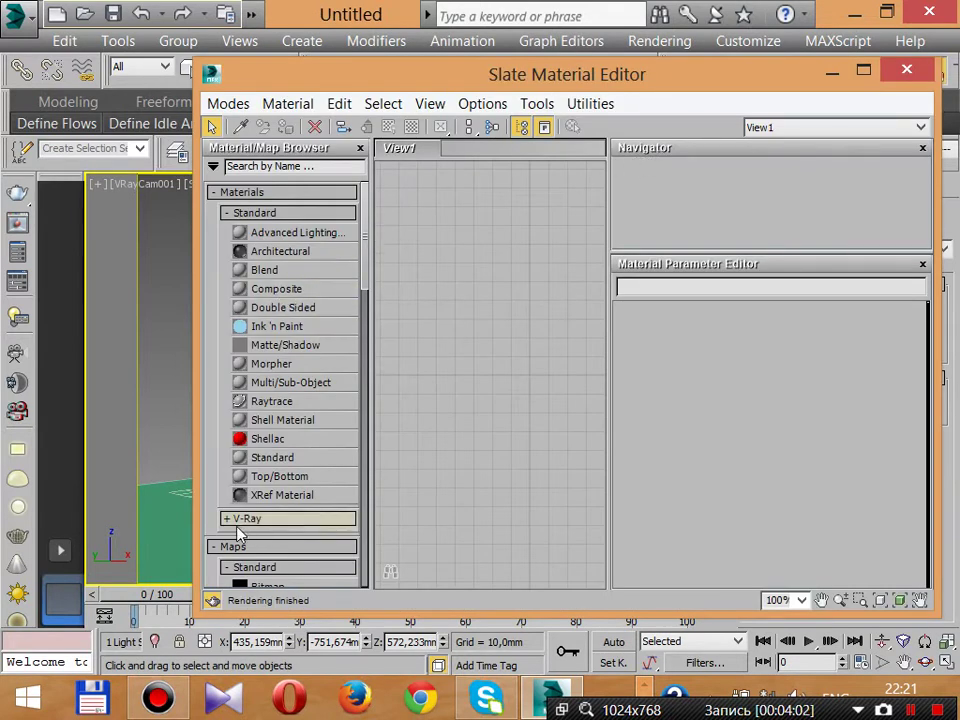
click(238, 521)
drag(366, 238, 375, 332)
click(255, 278)
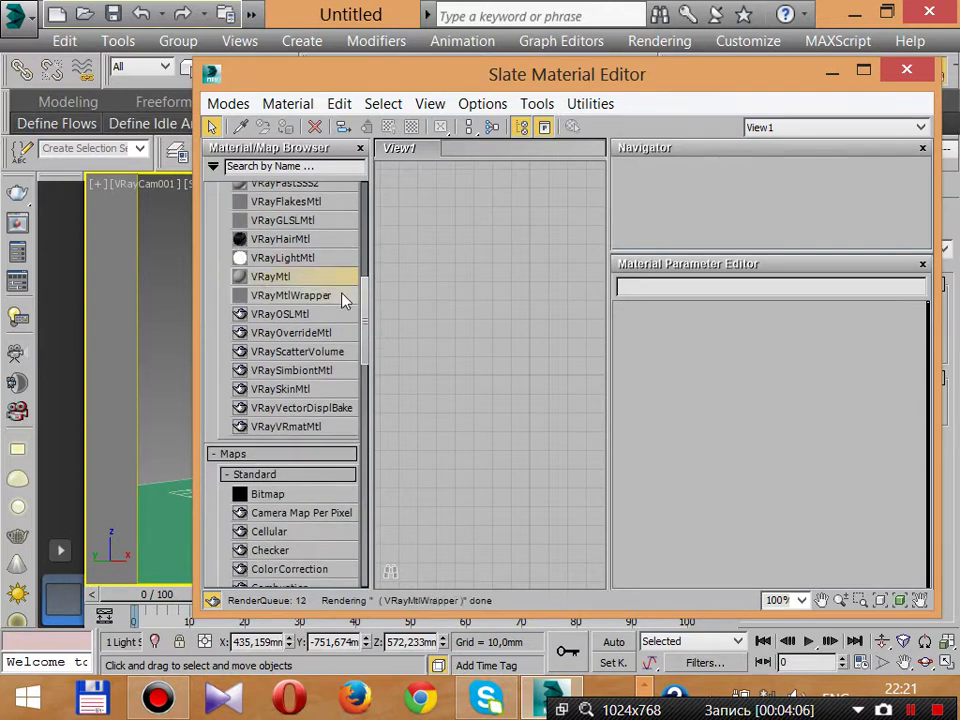
scroll(343, 300, up, 5)
scroll(343, 304, down, 4)
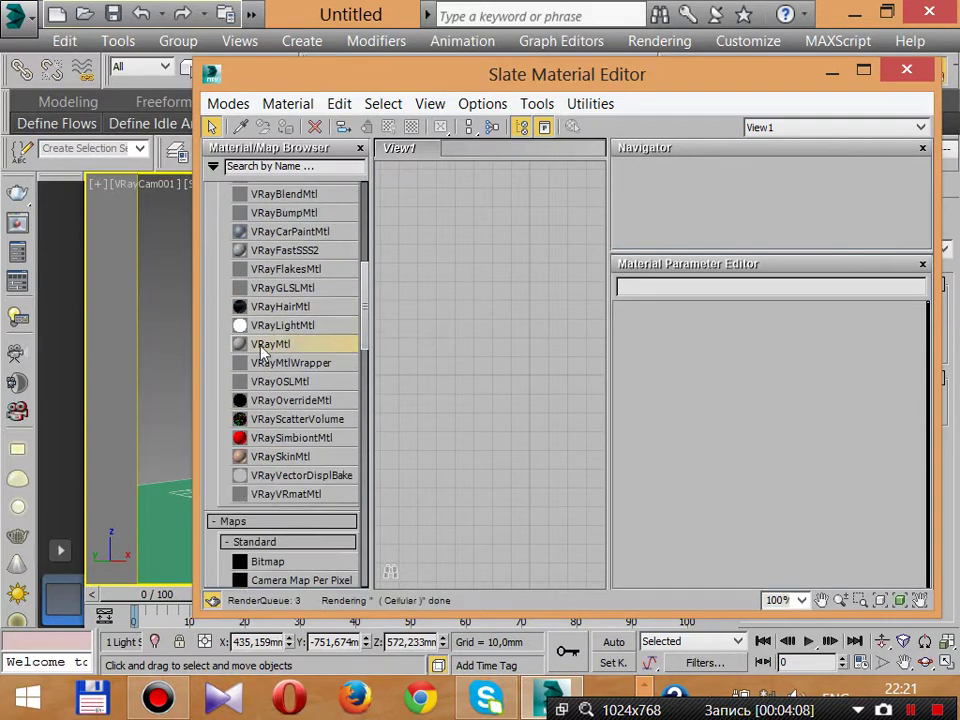
drag(262, 350, 424, 238)
double_click(527, 250)
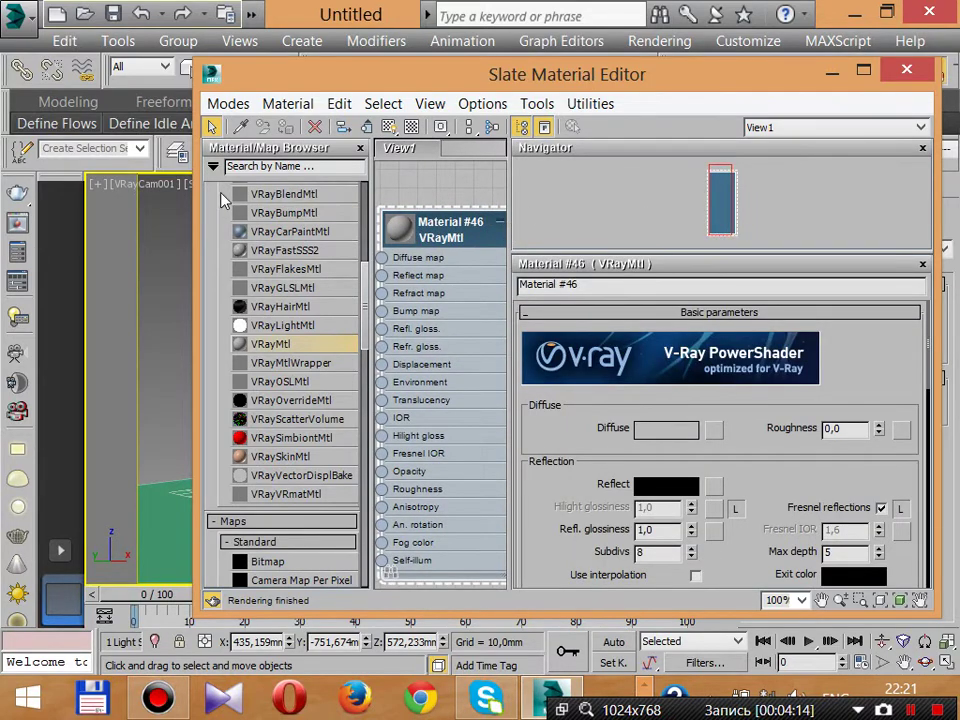
Step: Widen the Slate Material Editor window and inspect the VRayMtl node's enlarged preview, then return it to the small size
drag(200, 190, 156, 190)
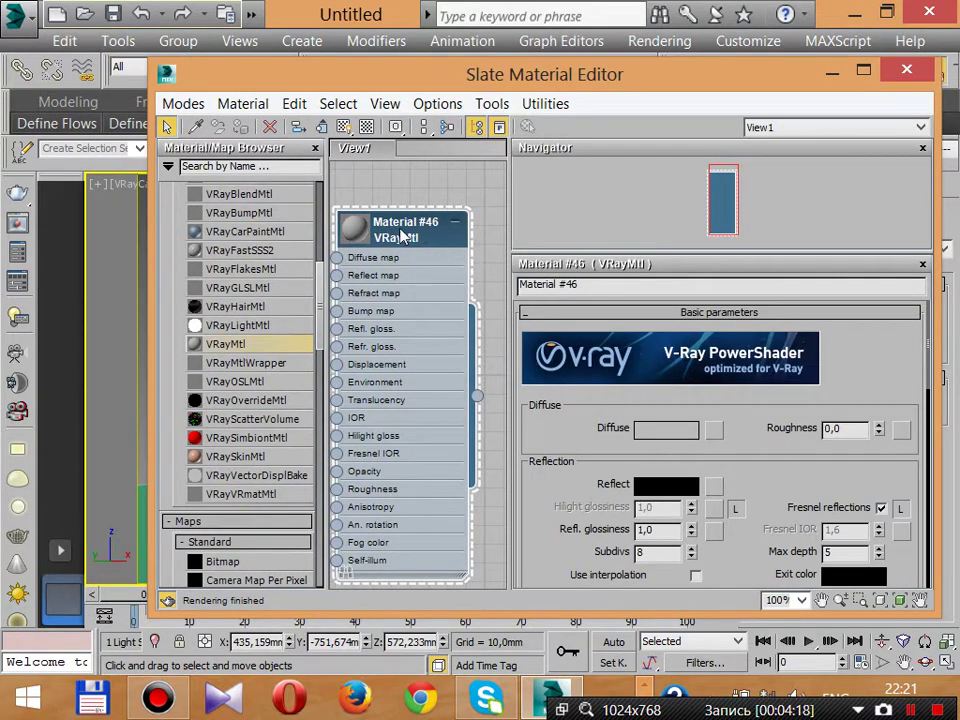
double_click(352, 233)
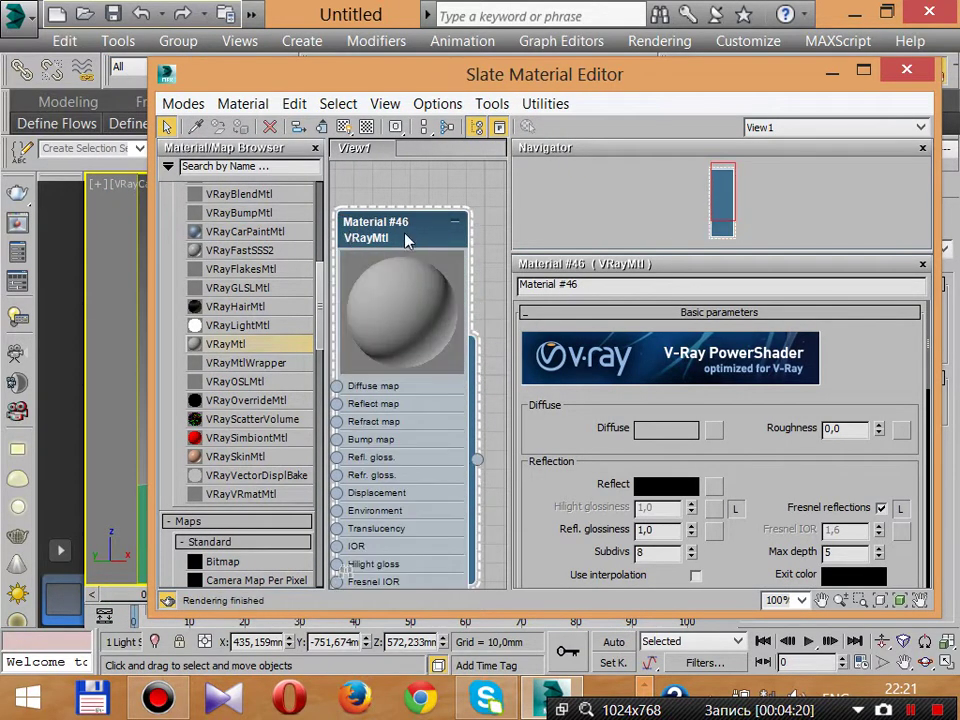
double_click(378, 277)
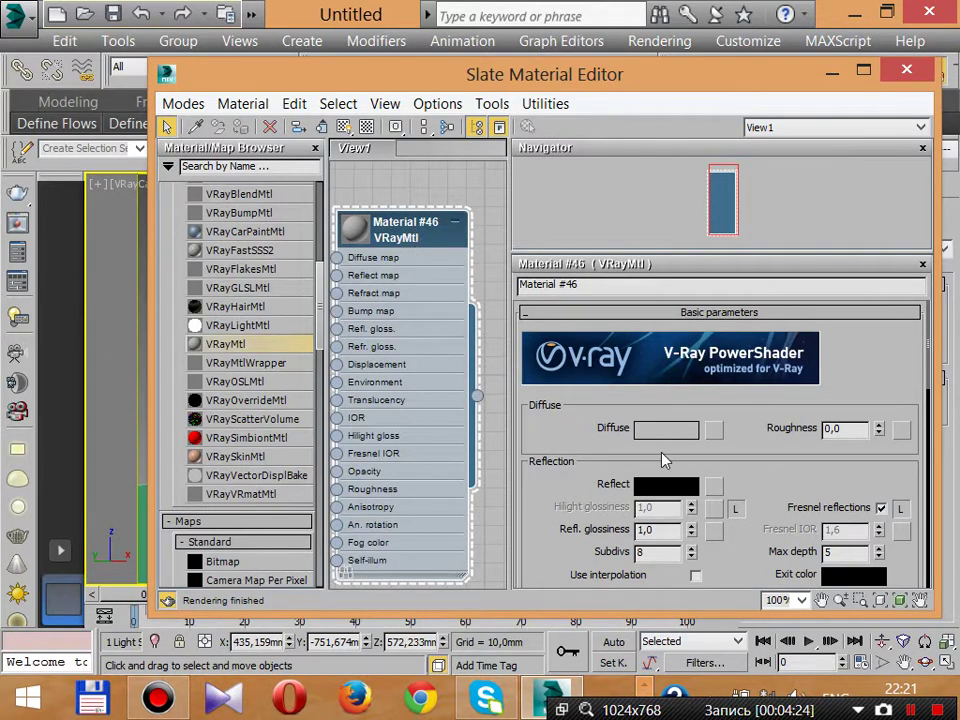
Step: Set the VRayMtl's diffuse colour to a muted brown
drag(746, 473, 714, 428)
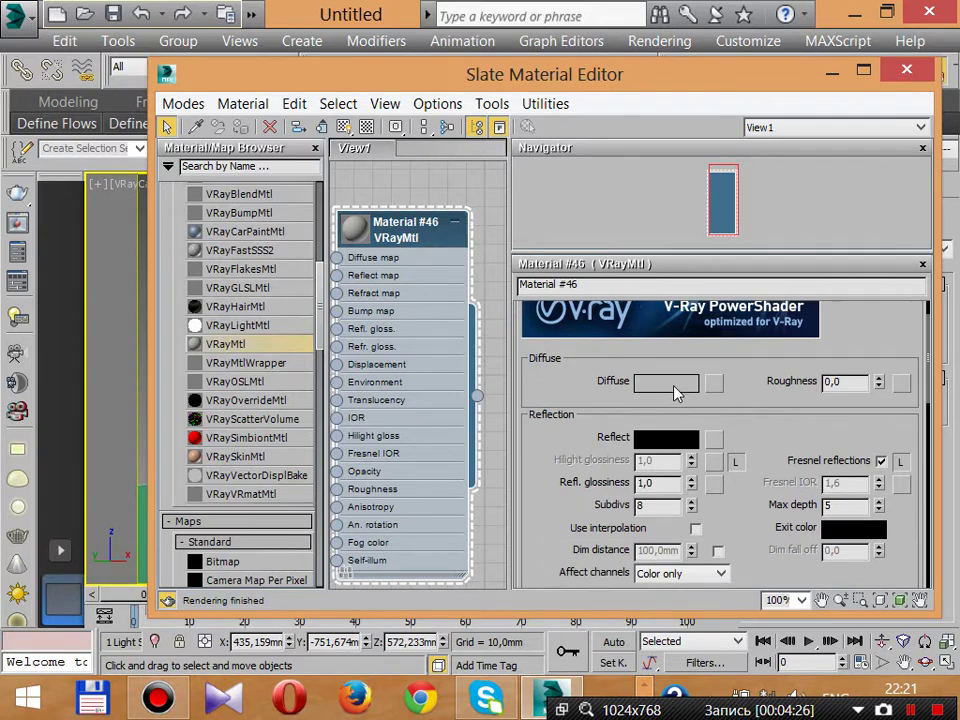
click(678, 385)
drag(460, 140, 396, 261)
drag(800, 242, 735, 248)
click(797, 322)
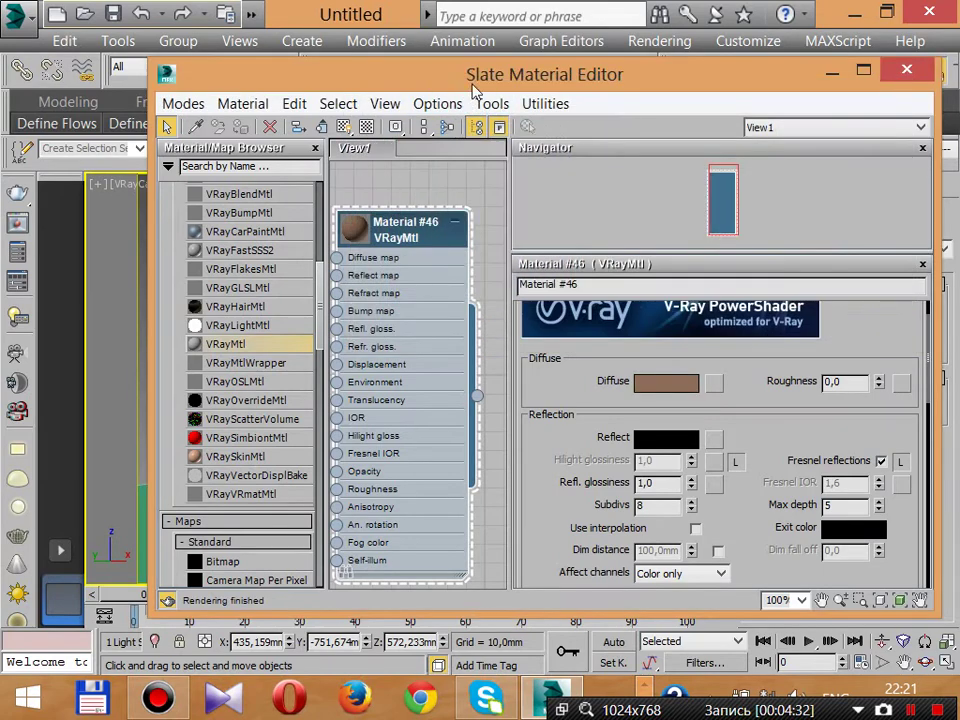
Step: Move the material editor clear of the camera view and assign the brown VRayMtl to the box
drag(482, 91, 778, 59)
middle_drag(780, 370, 780, 333)
drag(780, 333, 402, 311)
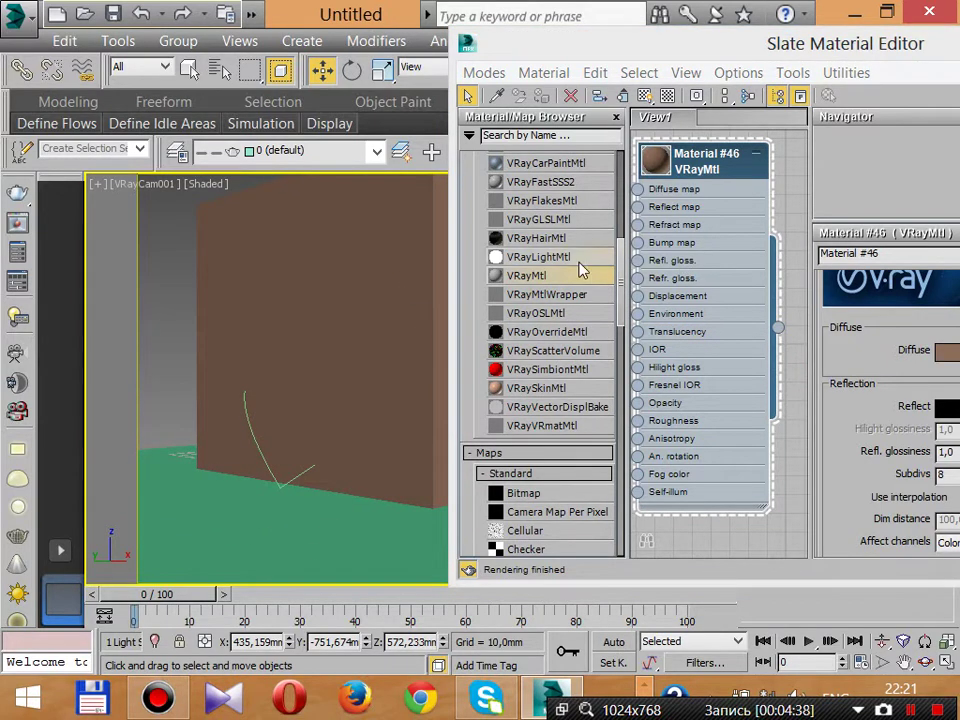
Step: Add a second VRayMtl to the view and assign it to the ground plane
drag(521, 274, 701, 166)
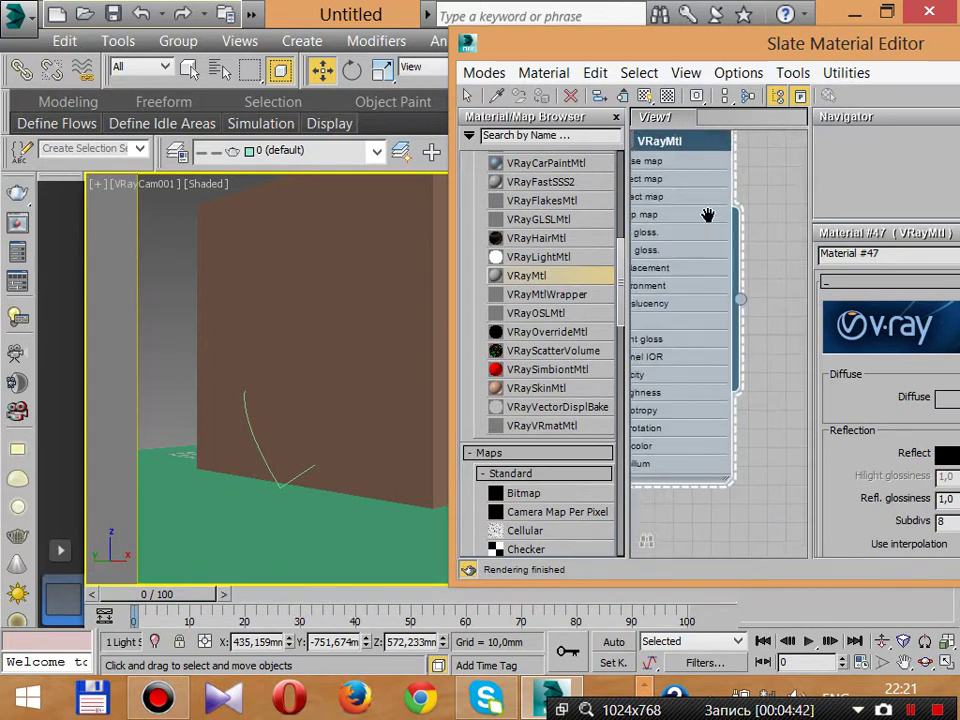
drag(783, 325, 281, 527)
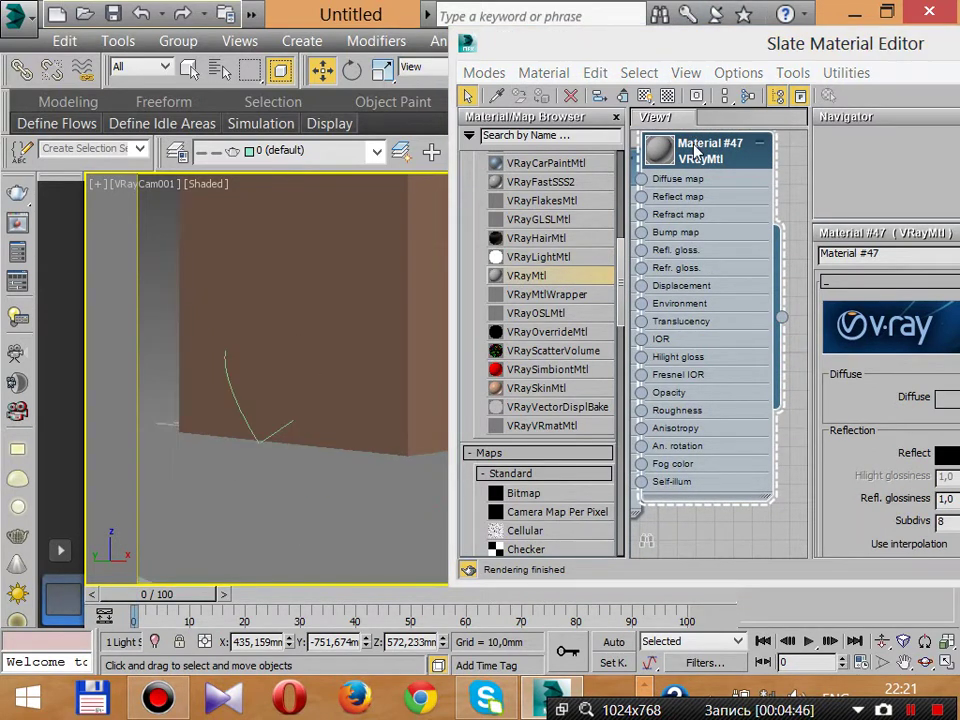
Step: Set the second VRayMtl's diffuse colour to a dark green, red 19, green 53, blue 18
drag(845, 55, 654, 62)
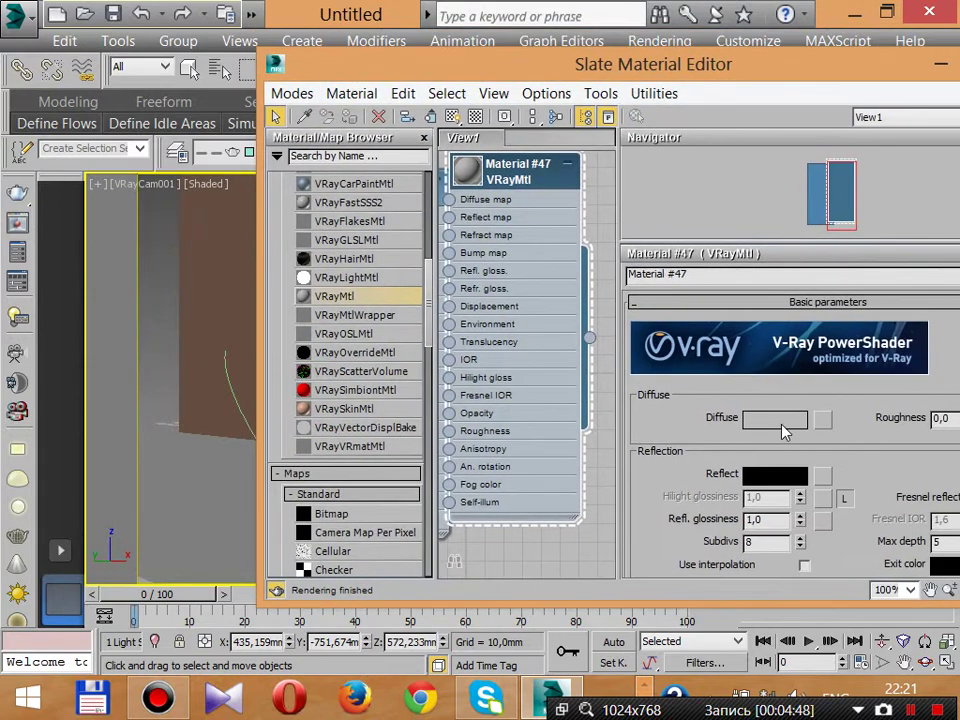
click(775, 418)
drag(458, 181, 448, 190)
drag(802, 243, 705, 243)
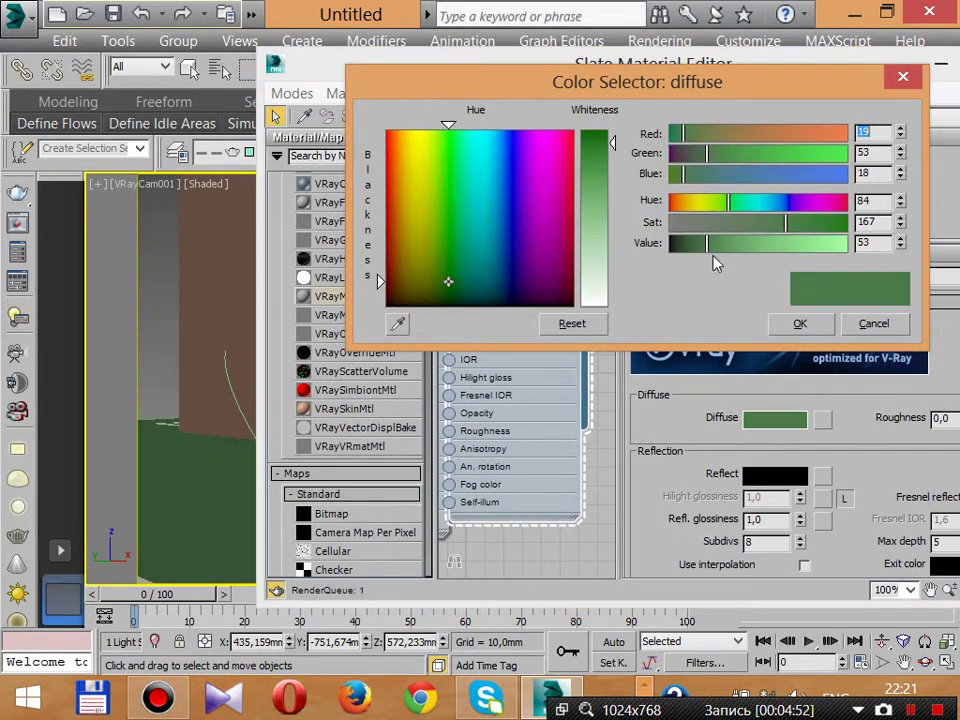
click(800, 323)
Step: Close the material editor and pan the V-Ray camera to frame the whole box
drag(730, 59, 476, 88)
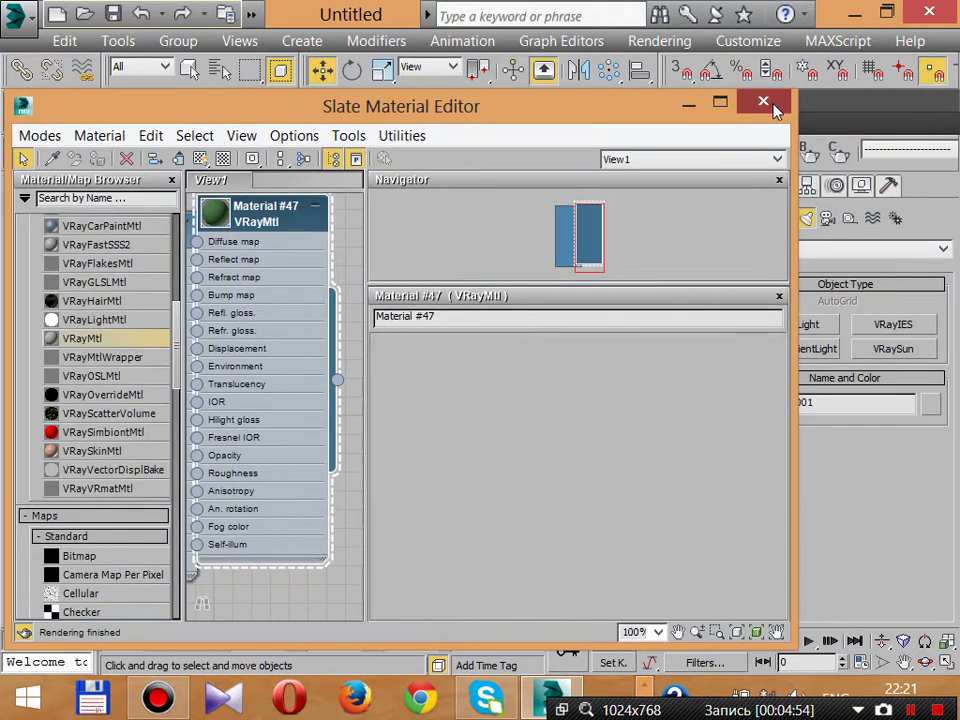
click(760, 101)
middle_drag(488, 316, 495, 333)
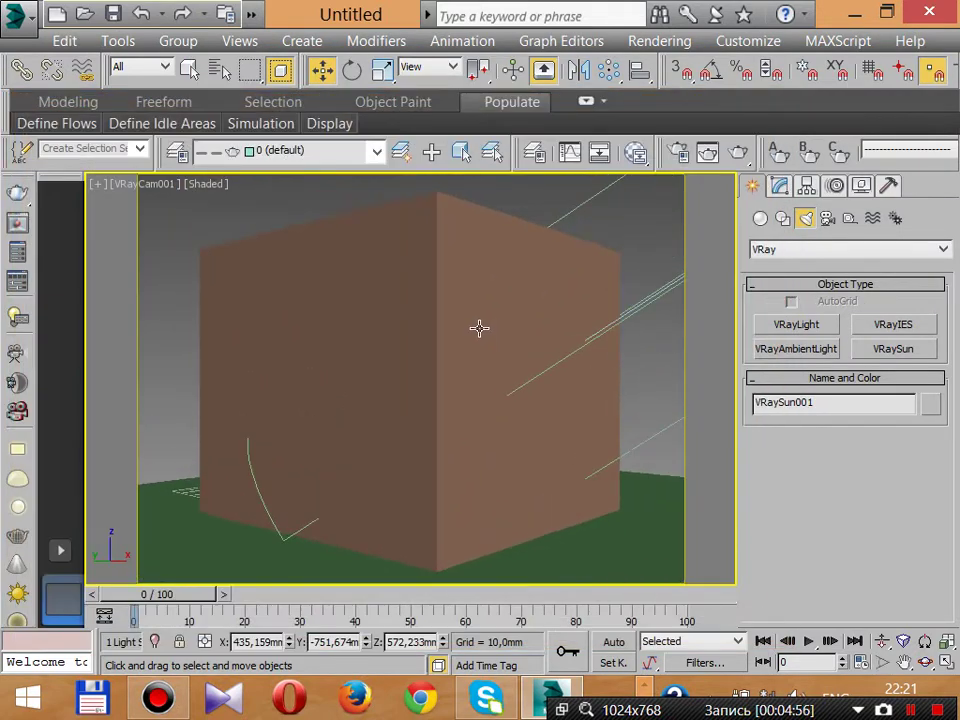
mouse_move(537, 368)
middle_down()
mouse_move(539, 376)
mouse_move(550, 360)
middle_up()
key(space)
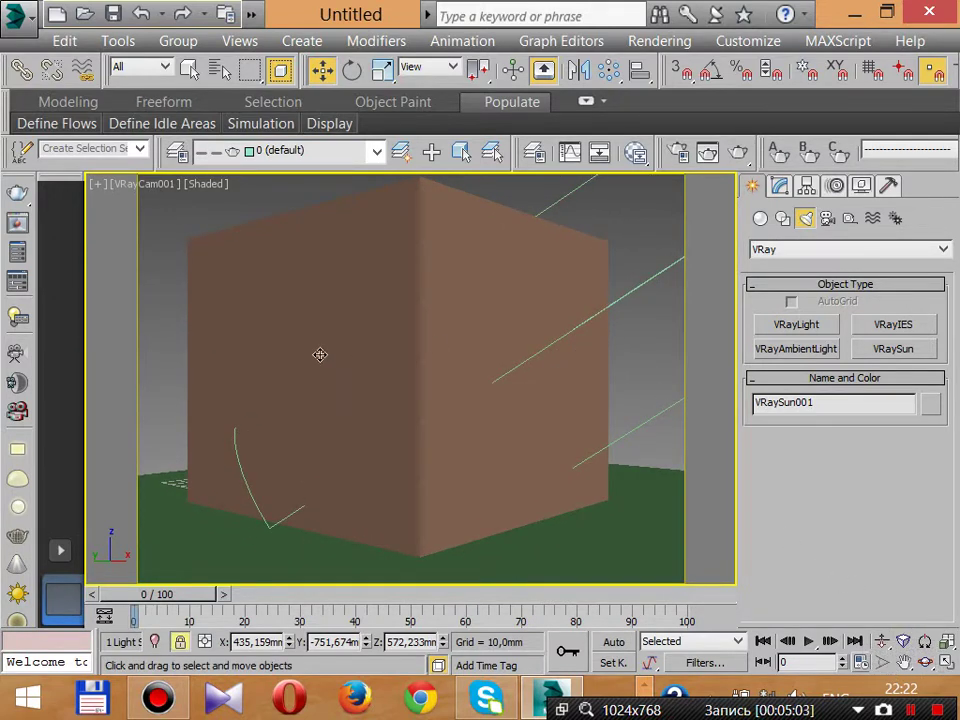
middle_drag(643, 424, 488, 319)
middle_drag(631, 382, 556, 441)
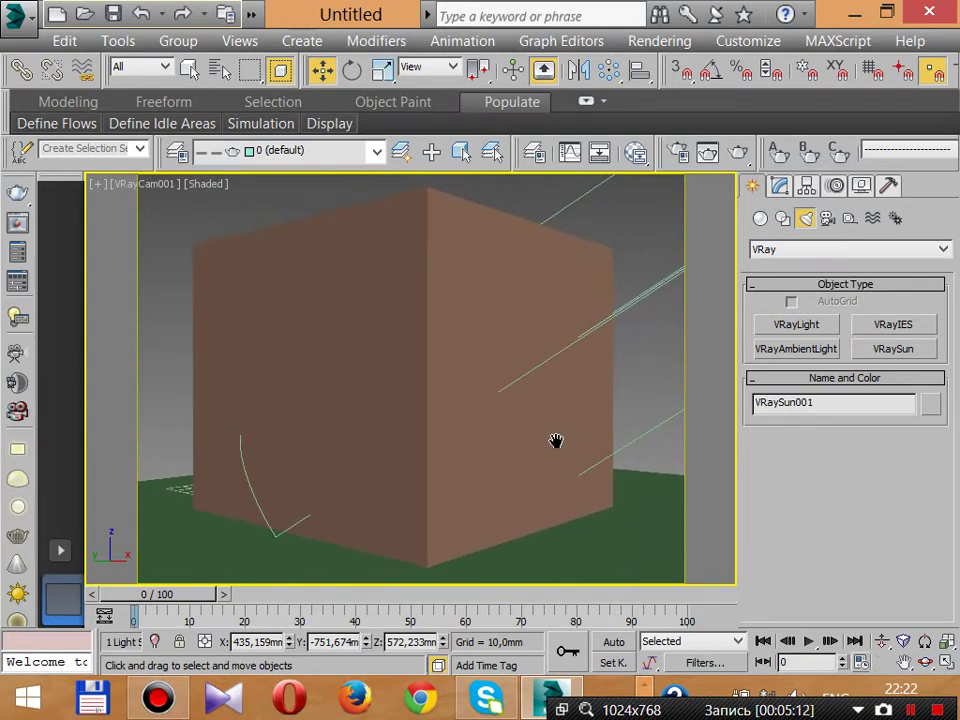
Step: Orbit the V-Ray camera slightly around the box and dolly it back so the whole box fits in frame
click(927, 664)
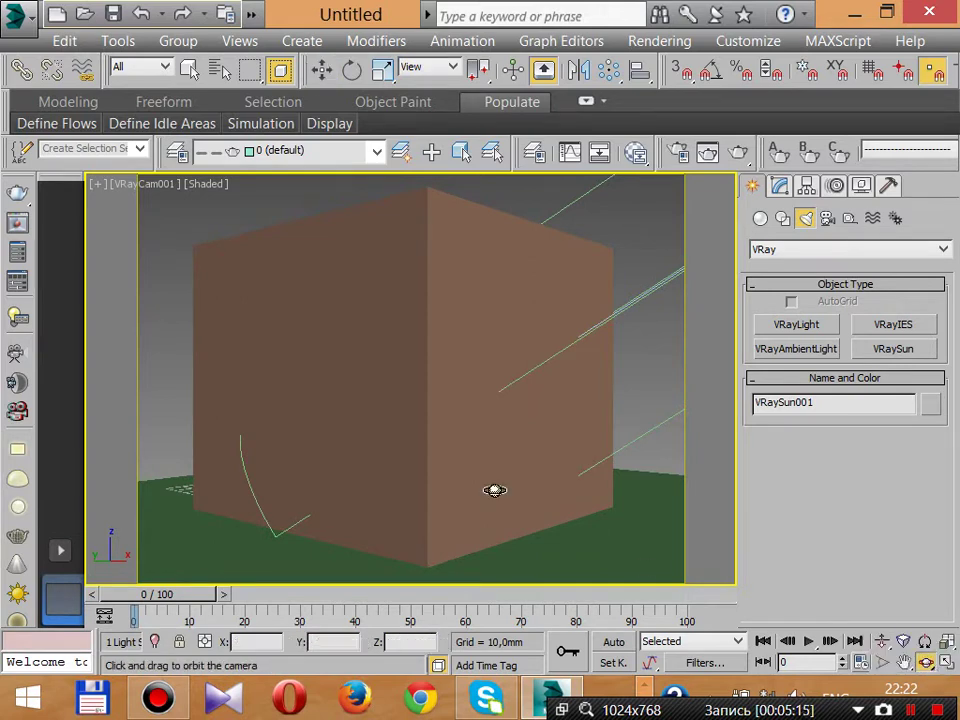
drag(495, 491, 462, 485)
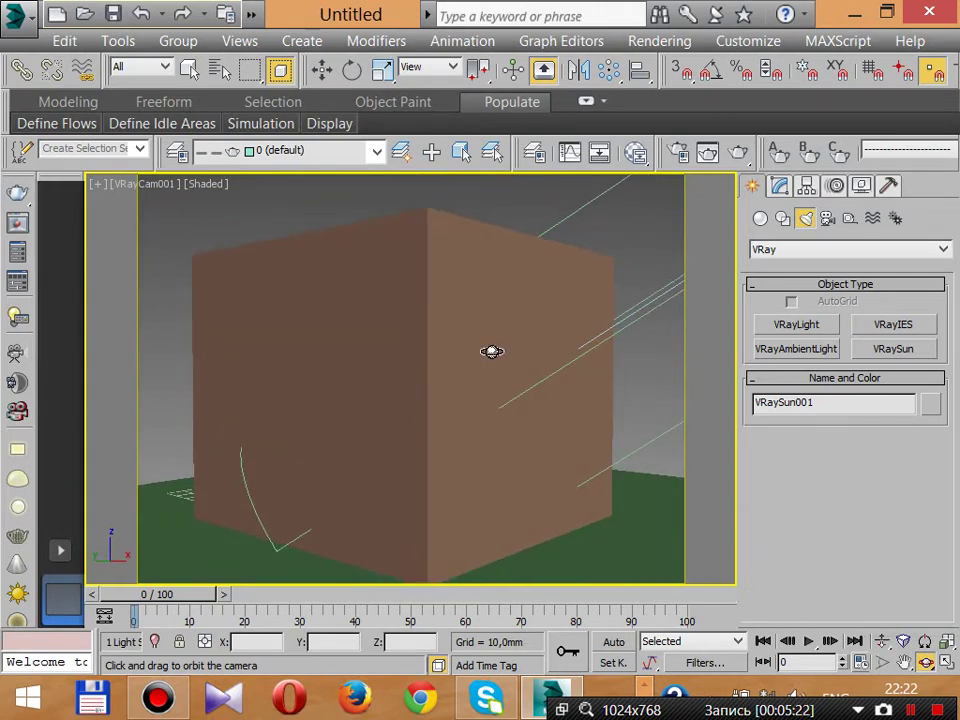
click(882, 641)
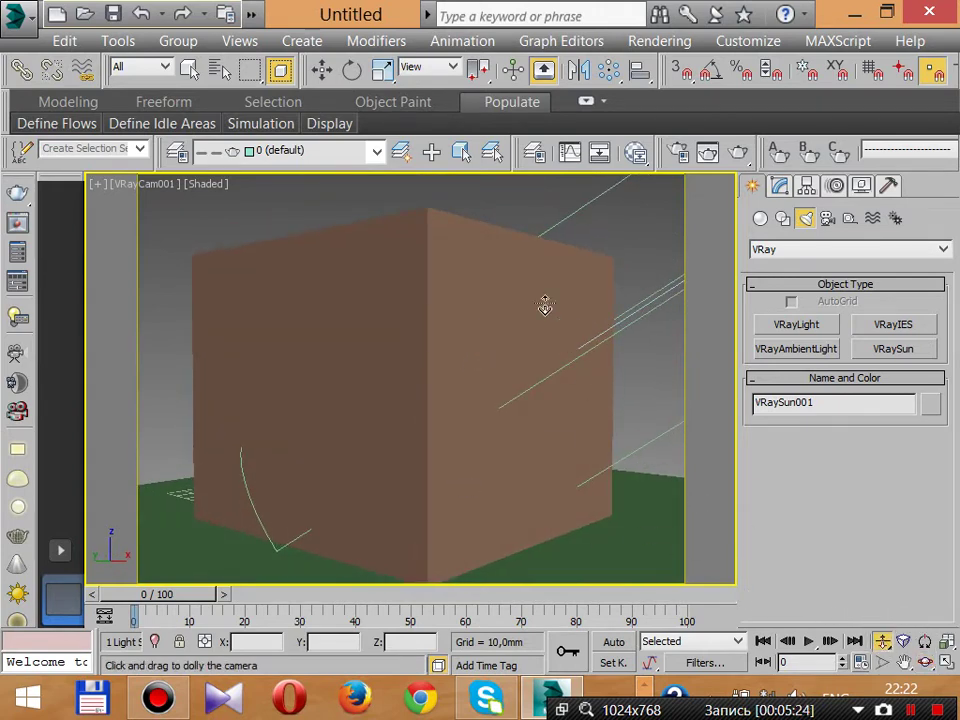
drag(544, 306, 507, 360)
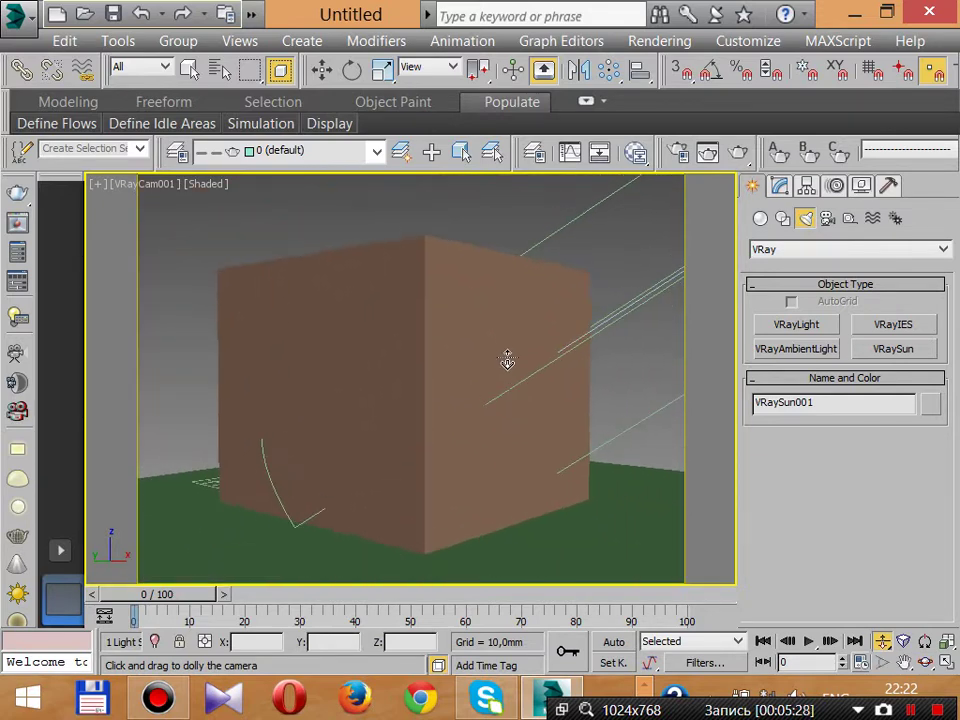
Step: Adjust the V-Ray camera's field of view and pan it slightly to finish framing the box
click(882, 662)
drag(452, 364, 476, 357)
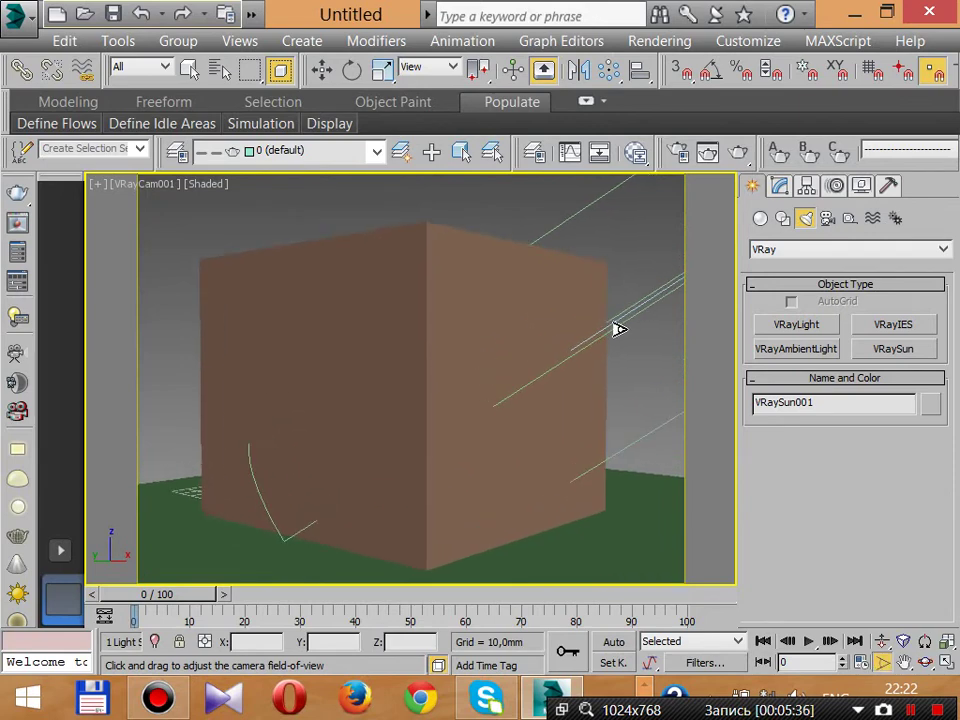
middle_drag(578, 378, 630, 345)
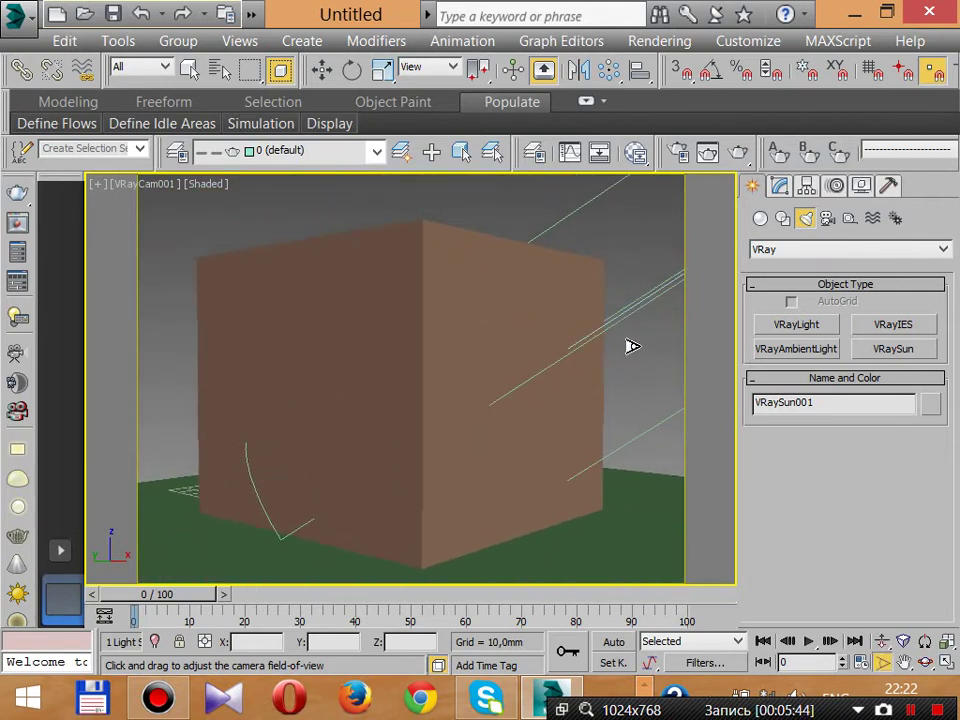
key(w)
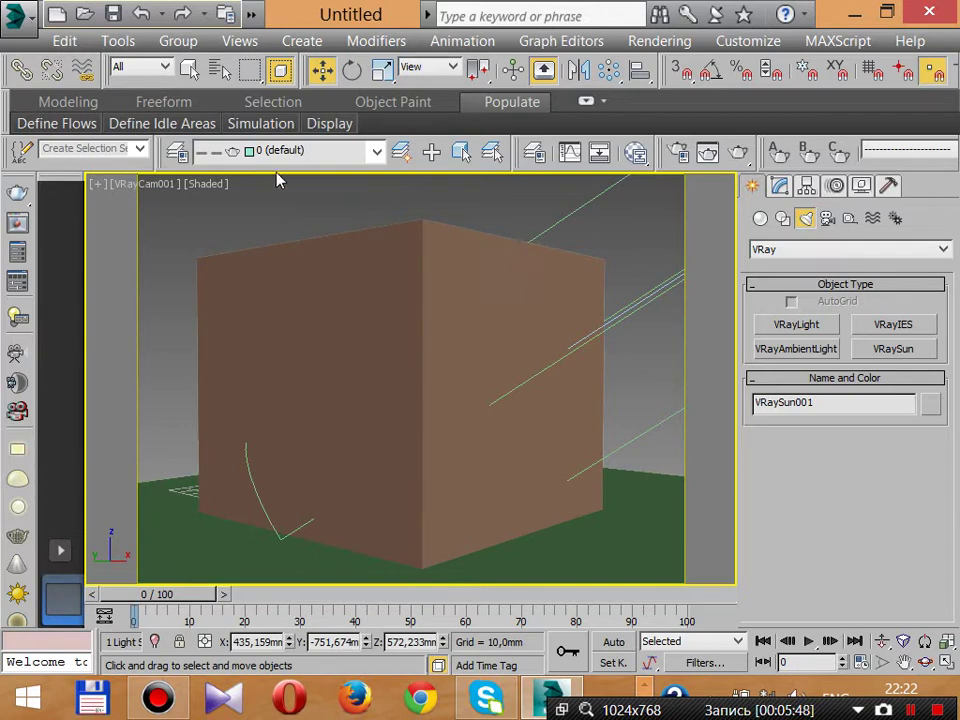
Step: Open the V-Ray Quick Settings, move the window off most of the box and apply the ArchViz exterior preset
click(20, 287)
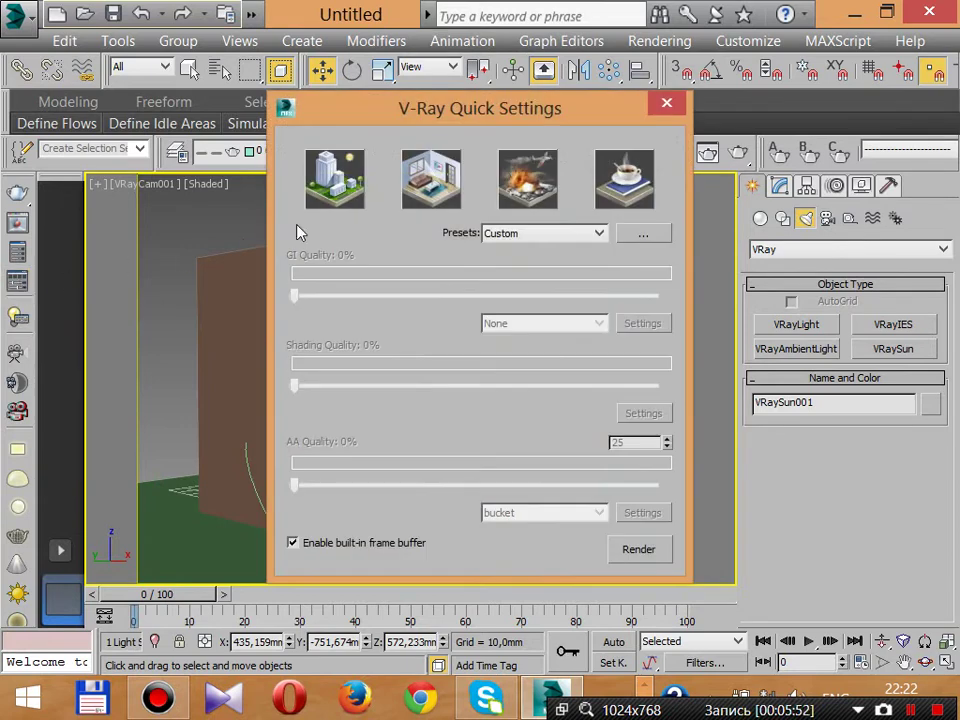
drag(499, 56, 804, 89)
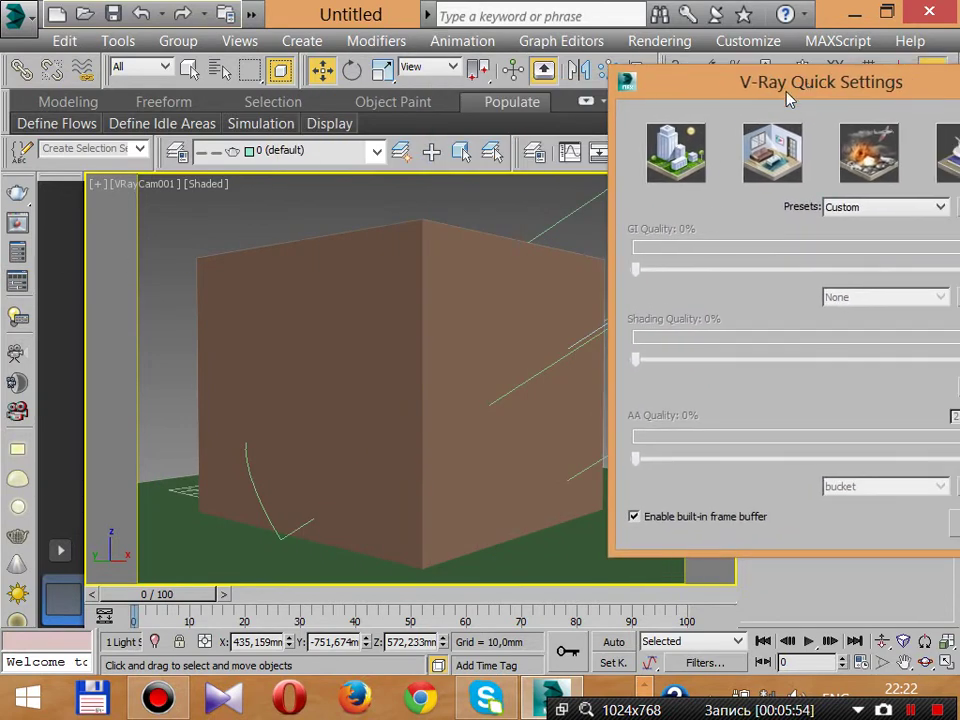
drag(716, 84, 584, 57)
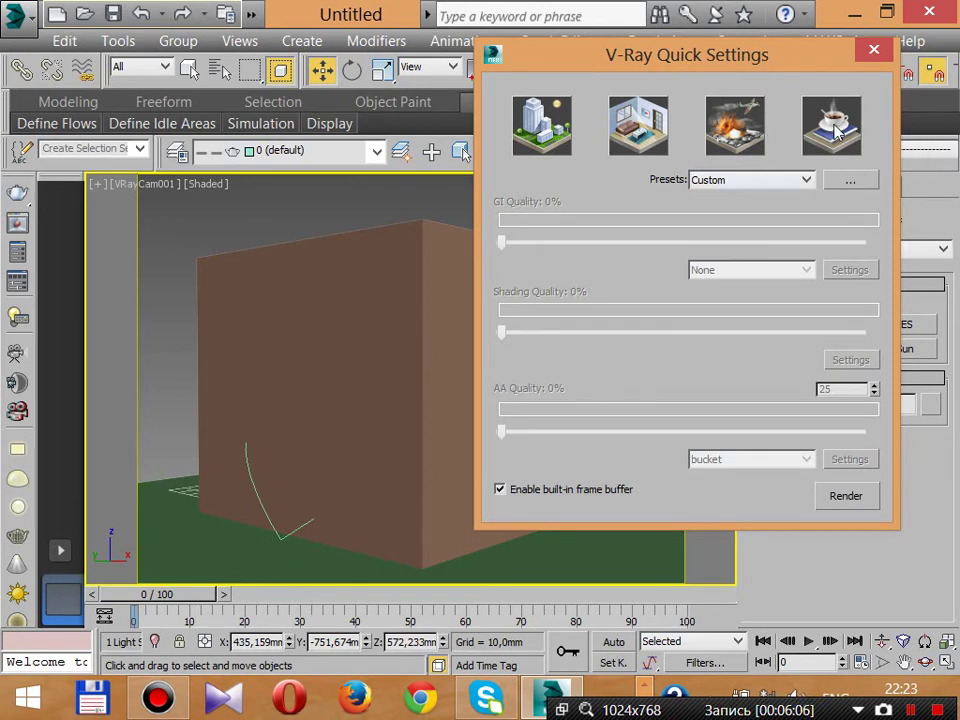
click(541, 131)
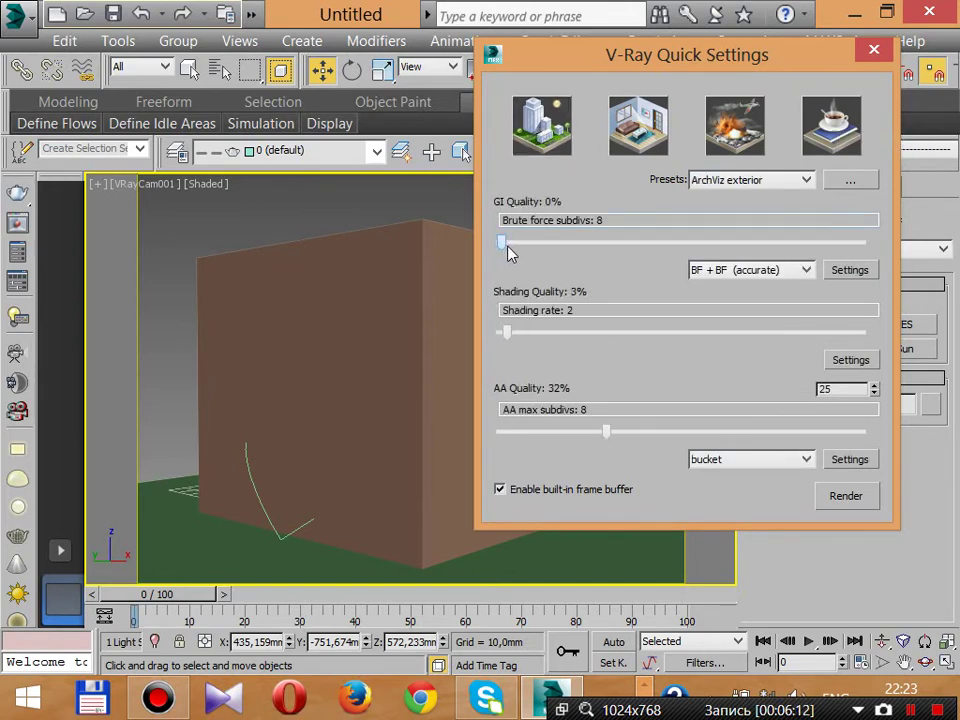
Step: Set the global illumination method to IM + LC (fast) and render the camera view
click(800, 270)
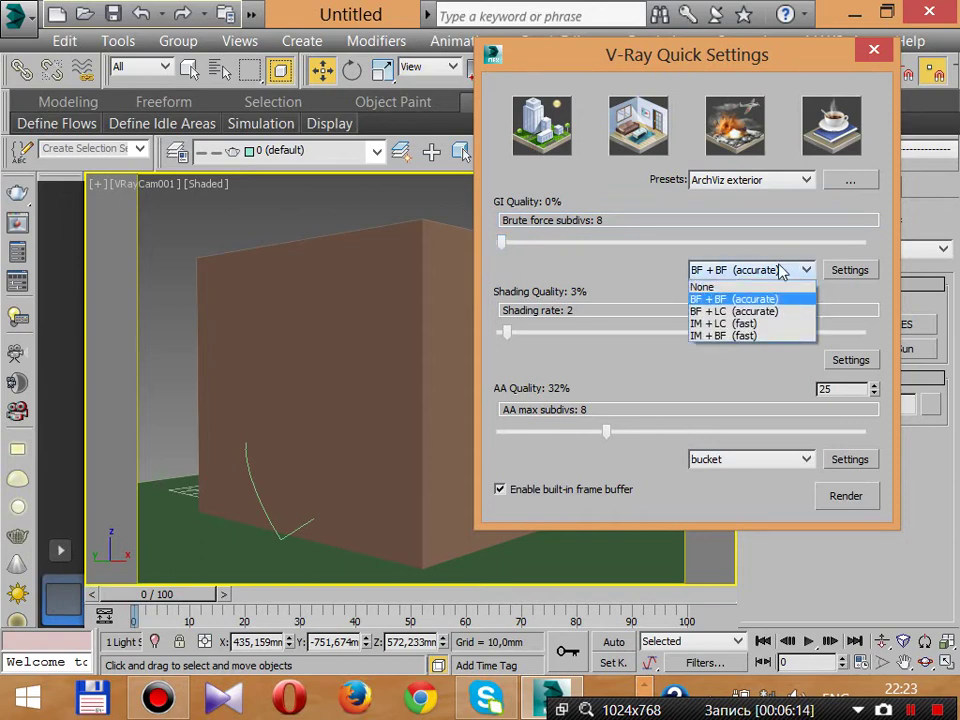
click(745, 324)
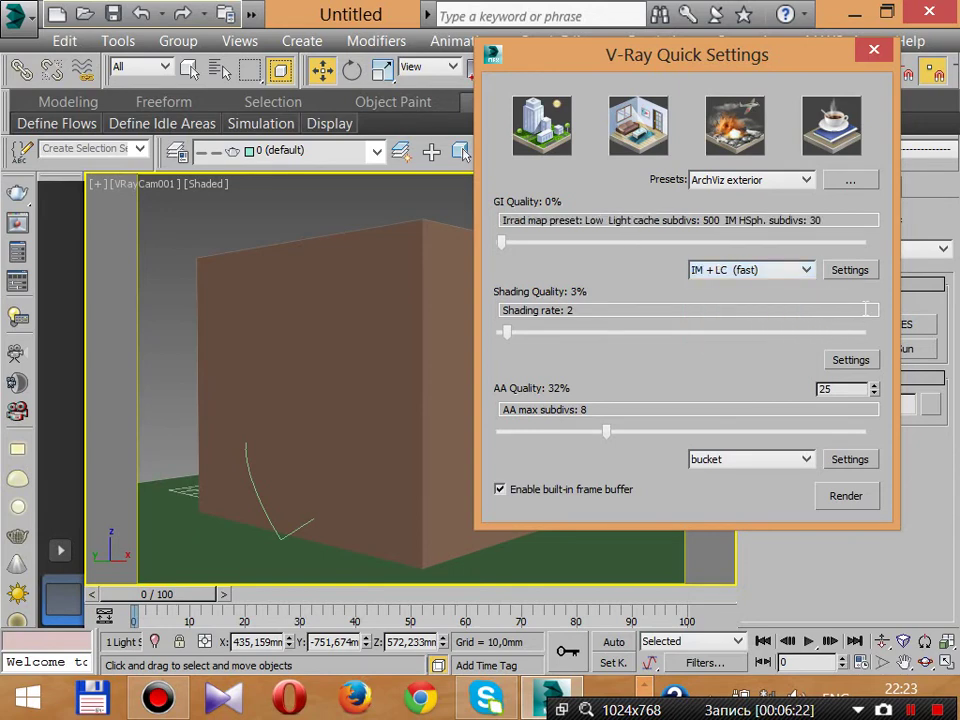
click(855, 496)
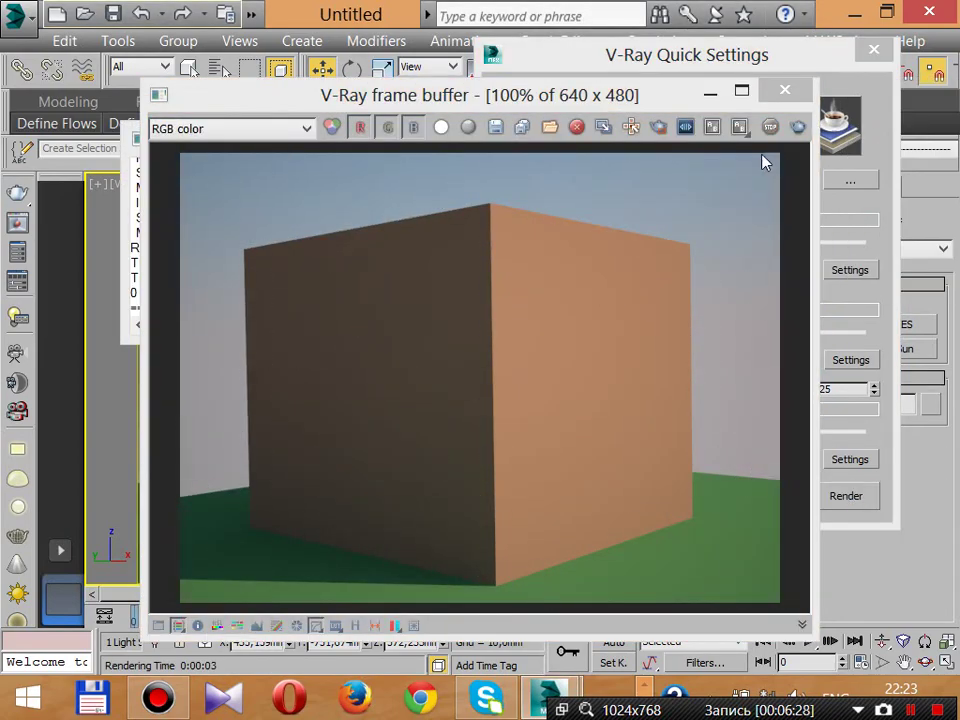
Step: Save the rendered image to the desktop as a JPEG file named 1, accepting the JPEG options
click(497, 128)
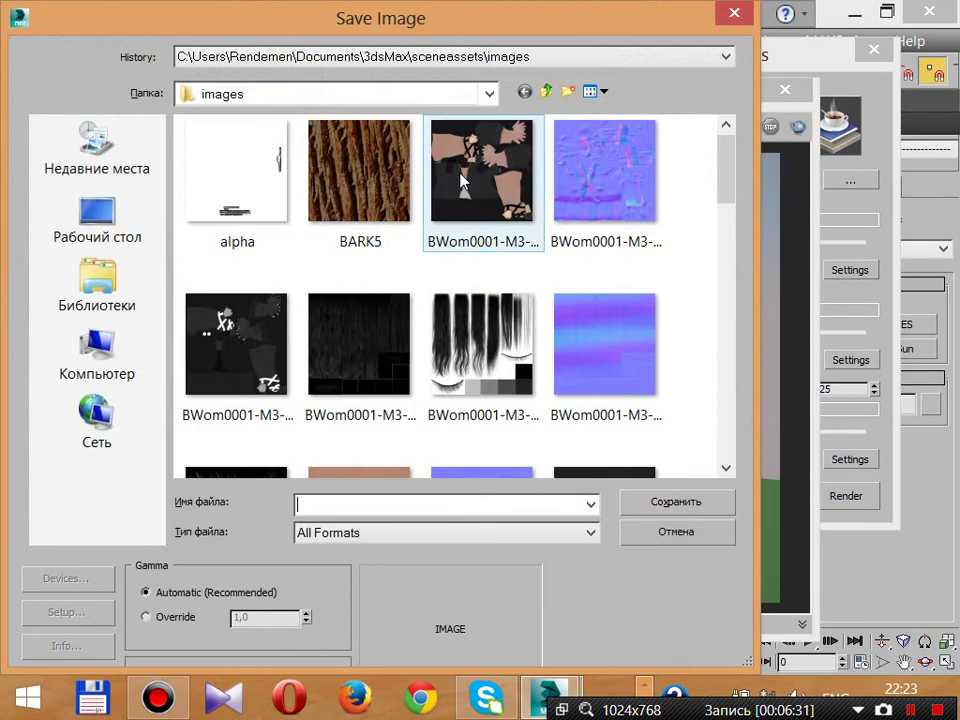
click(100, 212)
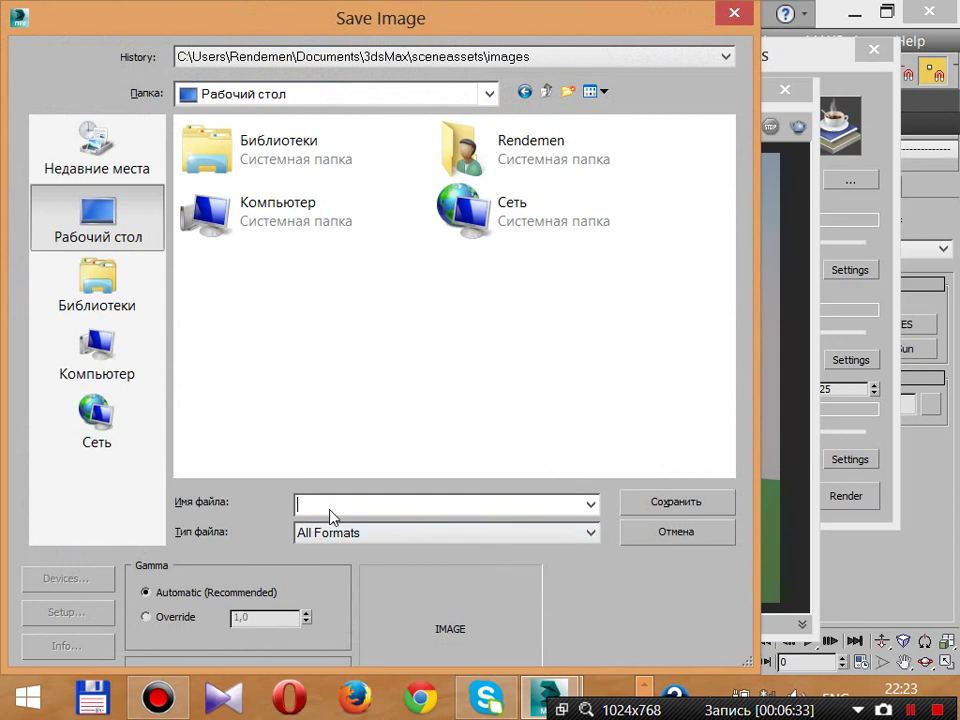
click(355, 527)
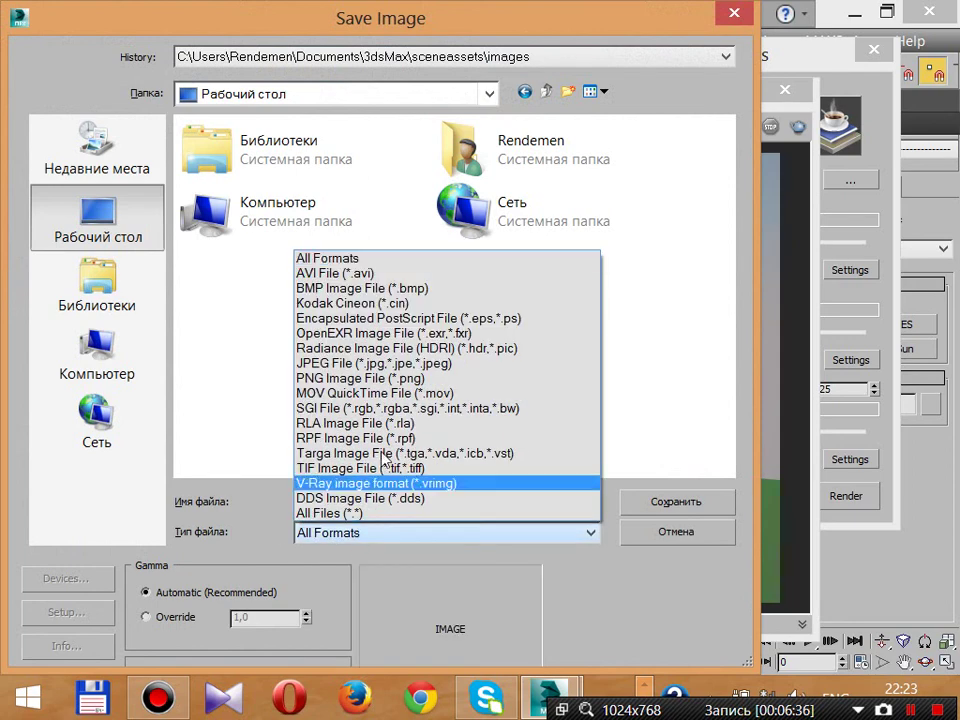
click(390, 363)
click(700, 503)
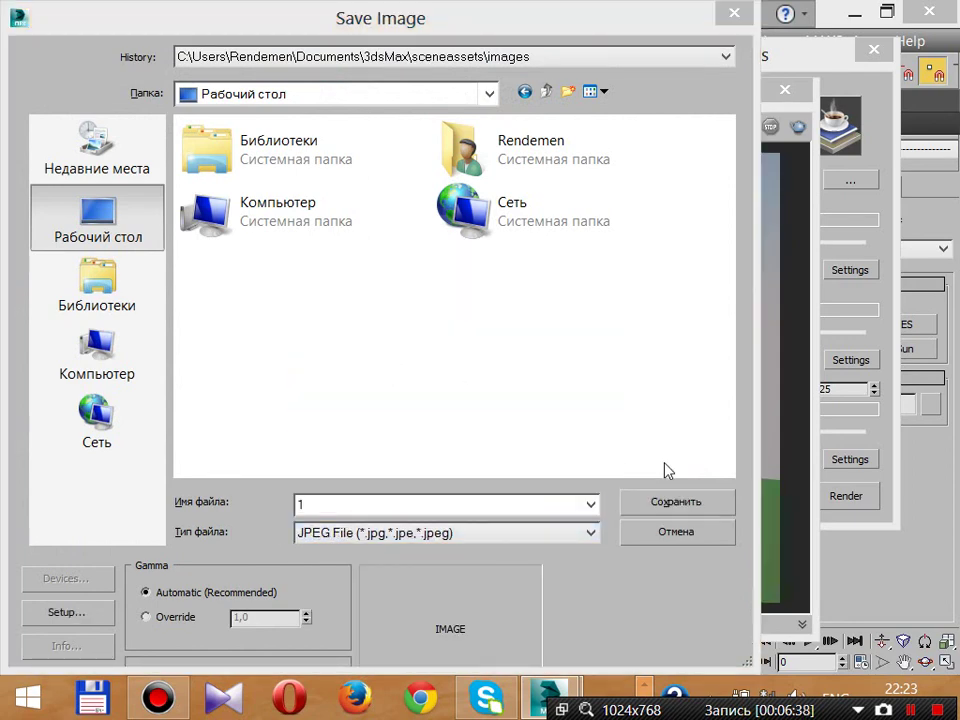
click(336, 478)
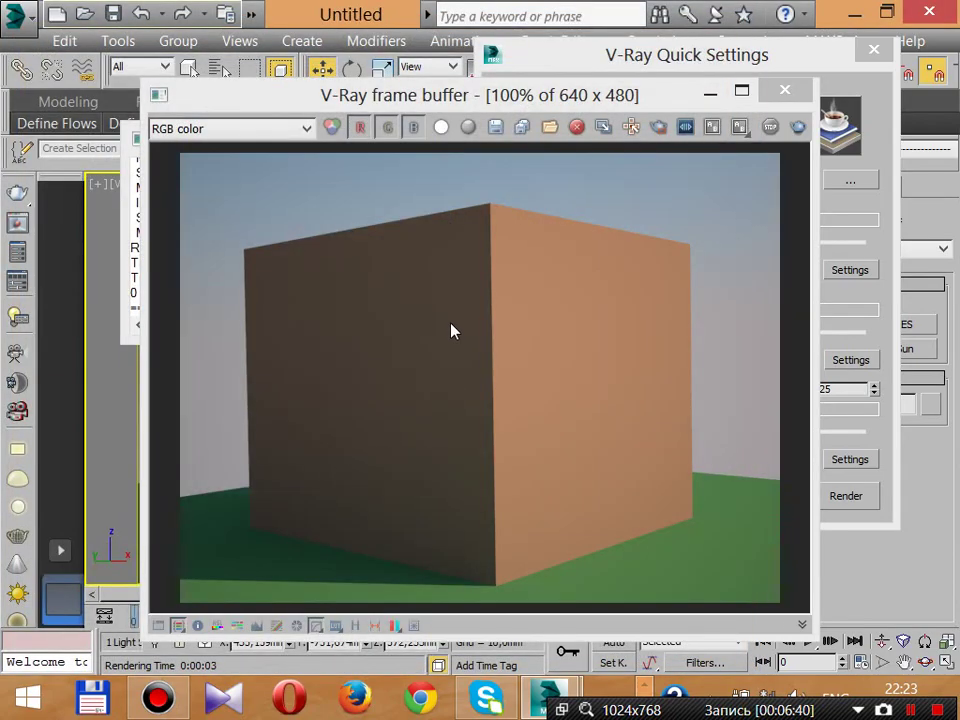